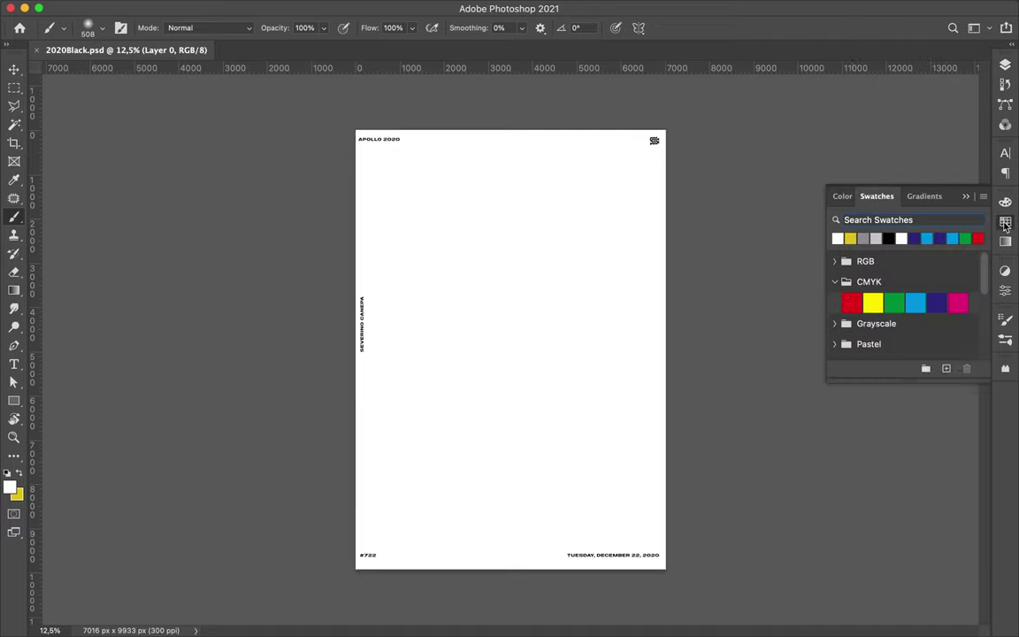
Step: Paint thick red, green and dark purple brush strokes across the poster
{"action": "left_click_drag", "start_coordinate": [390, 198], "coordinate": [389, 379]}
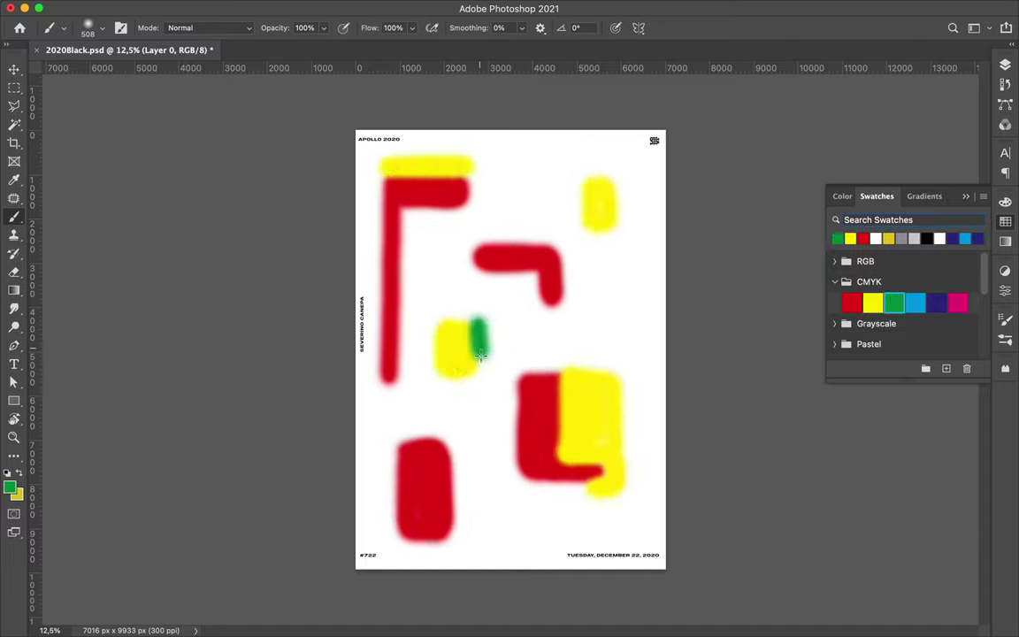
{"action": "left_click_drag", "start_coordinate": [477, 332], "coordinate": [527, 372]}
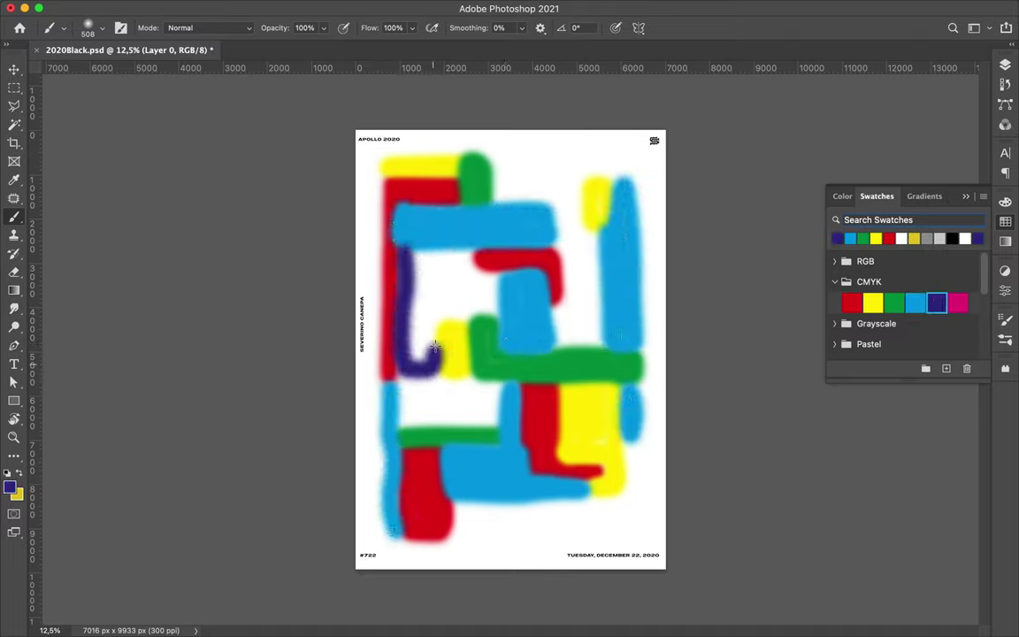
{"action": "left_click_drag", "start_coordinate": [435, 345], "coordinate": [416, 265]}
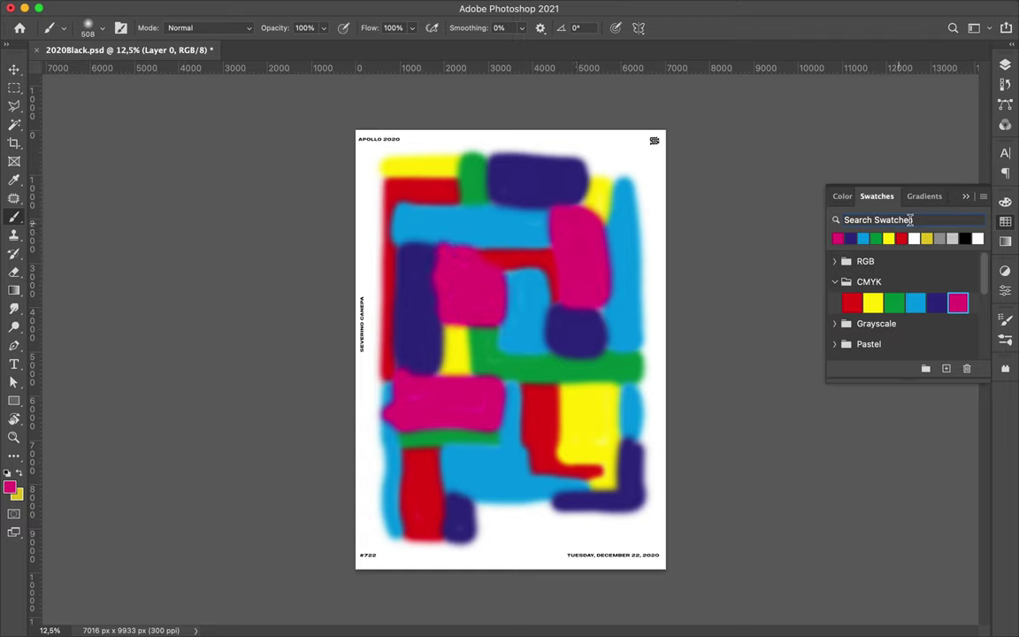
Step: Pick new colours from the colour picker and add orange and magenta strokes
{"action": "left_click", "coordinate": [841, 196]}
{"action": "left_click", "coordinate": [972, 315]}
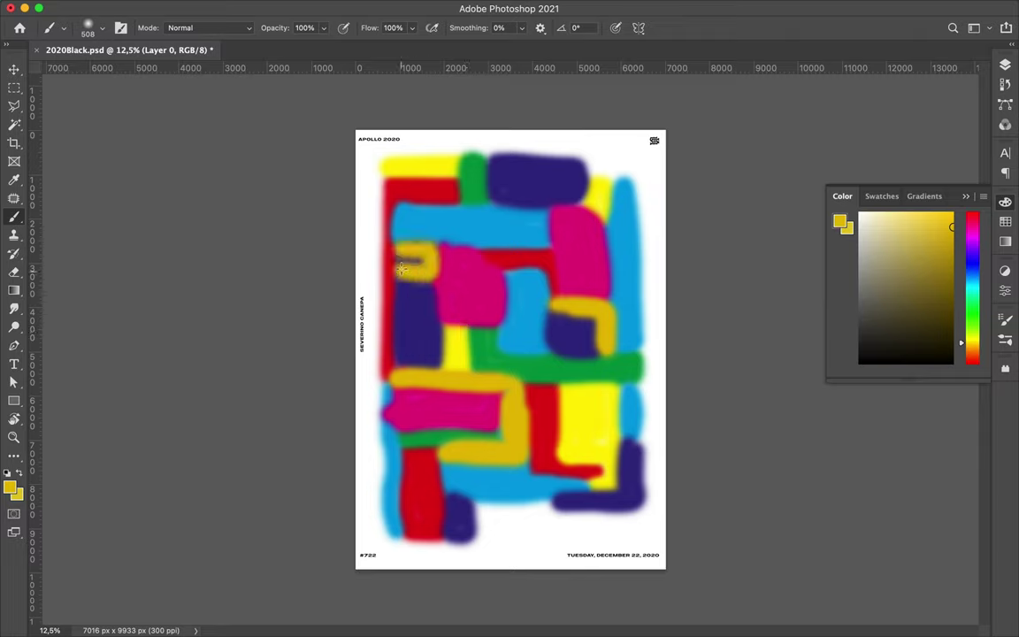
{"action": "left_click_drag", "start_coordinate": [595, 214], "coordinate": [588, 292]}
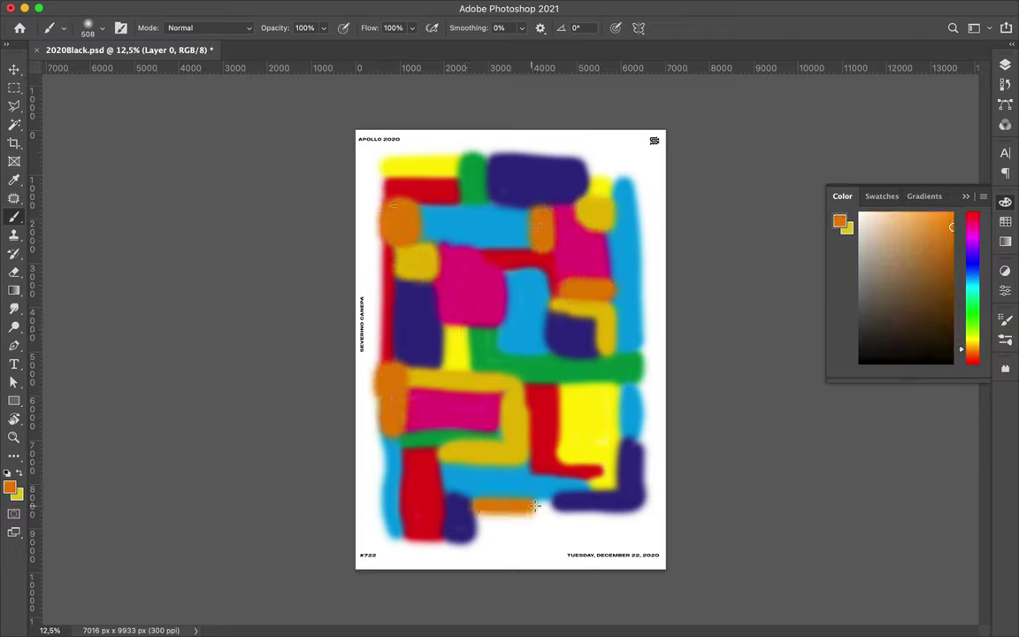
{"action": "left_click_drag", "start_coordinate": [486, 520], "coordinate": [651, 392]}
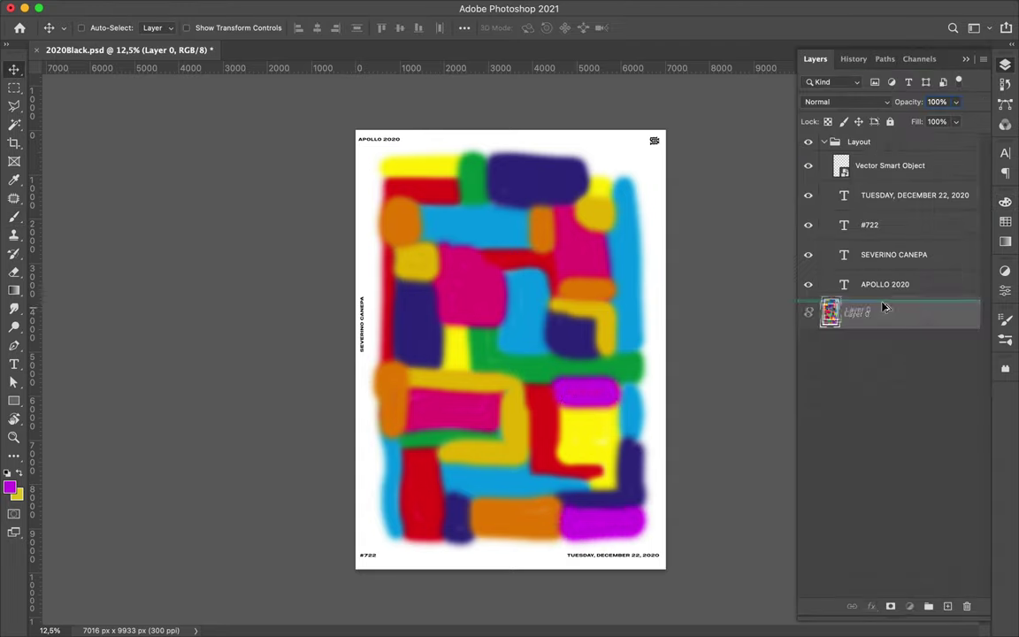
Step: Duplicate the painted layer, Gaussian-blur the copy, and hide the original
{"action": "key", "text": "ctrl+j"}
{"action": "left_click", "coordinate": [331, 9]}
{"action": "left_click", "coordinate": [557, 248]}
{"action": "key", "text": "Return"}
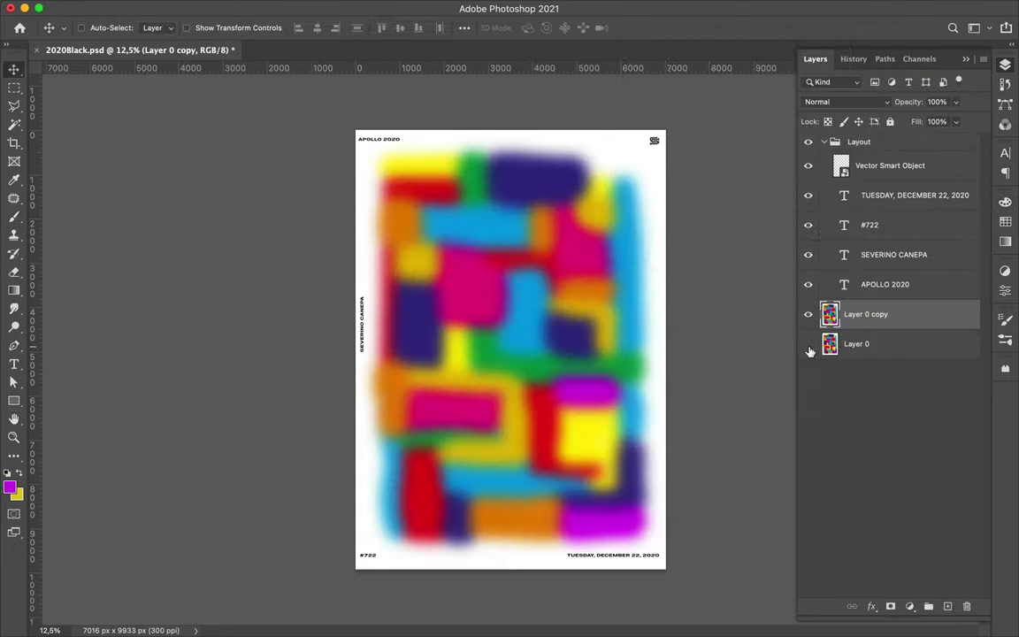
{"action": "left_click", "coordinate": [807, 343]}
Step: Add a white rectangle covering the whole poster on the bottom layer
{"action": "key", "text": "ctrl+alt+shift+n"}
{"action": "key", "text": "u"}
{"action": "left_click", "coordinate": [155, 27]}
{"action": "left_click", "coordinate": [67, 103]}
{"action": "left_click_drag", "start_coordinate": [401, 158], "coordinate": [665, 568]}
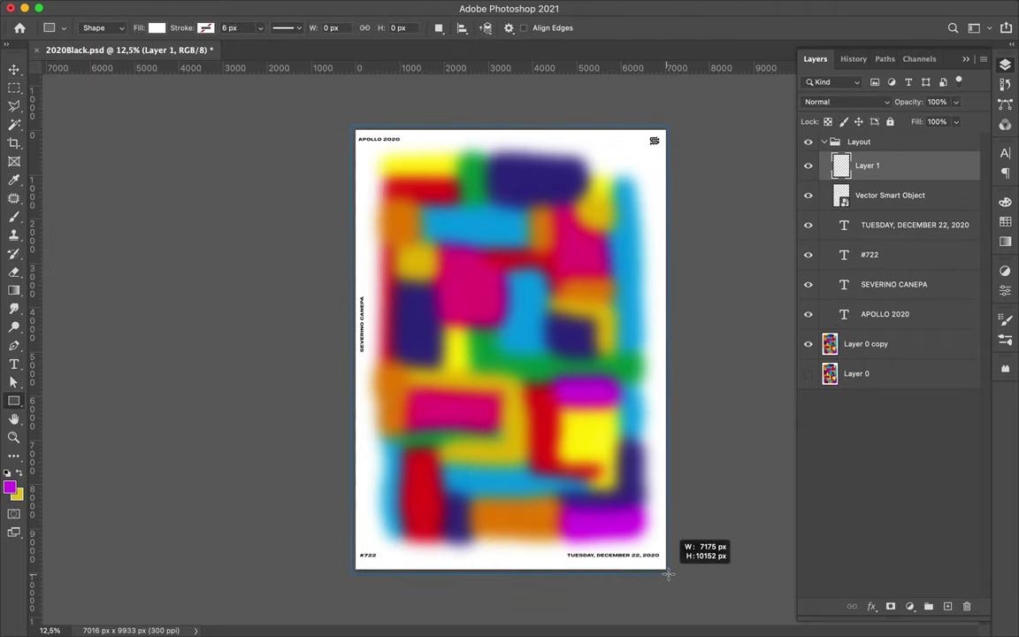
{"action": "key", "text": "v"}
{"action": "key", "text": "ctrl+shift+bracketleft"}
Step: Pixelate the blurred copy with a larger-cell Mosaic filter
{"action": "left_click", "coordinate": [865, 314]}
{"action": "left_click", "coordinate": [332, 9]}
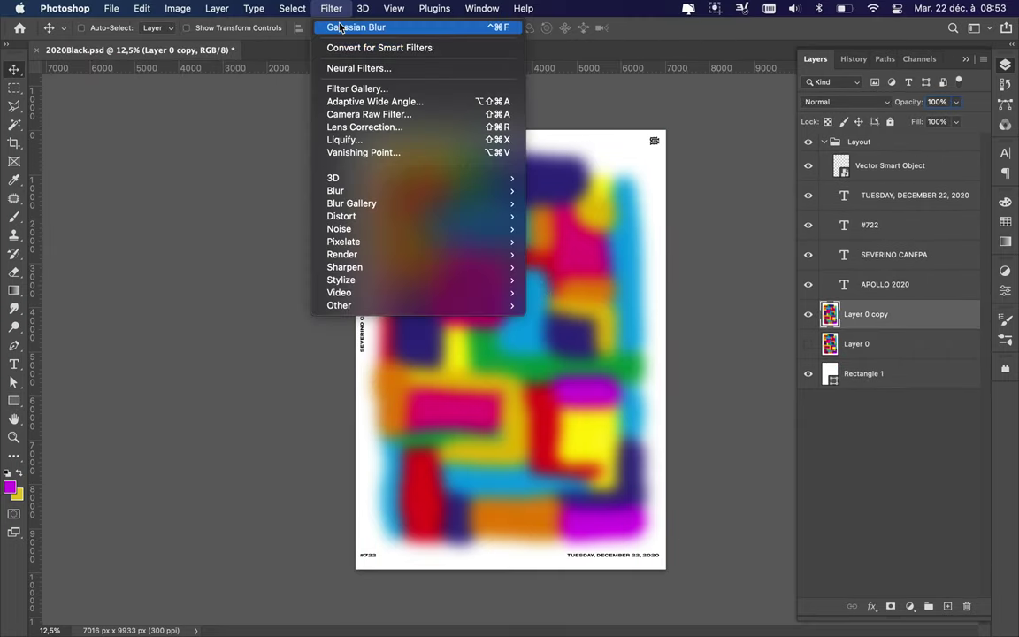
{"action": "mouse_move", "coordinate": [343, 241]}
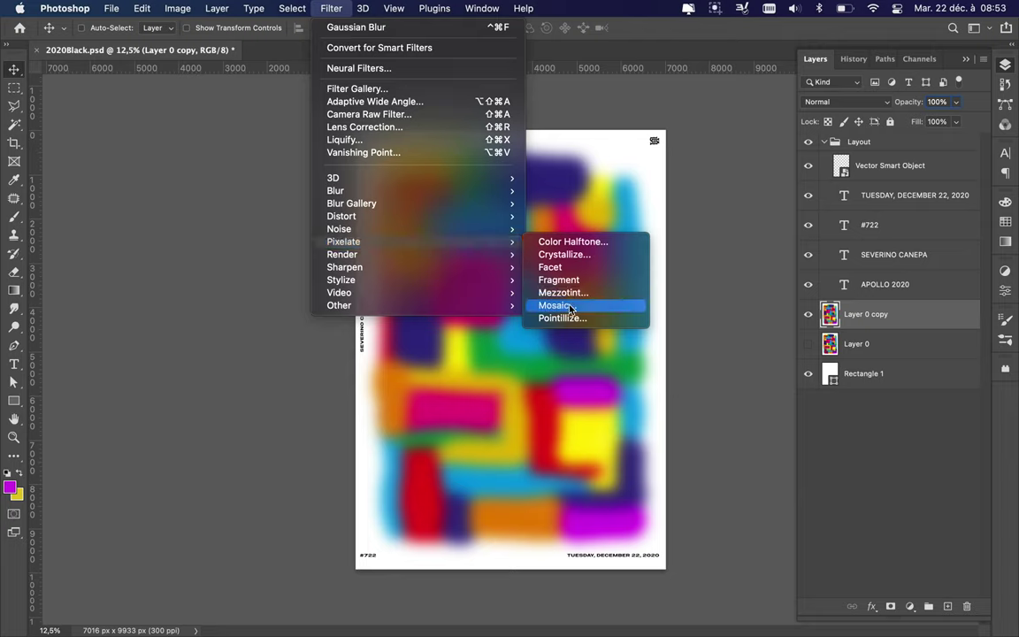
{"action": "left_click", "coordinate": [572, 306]}
{"action": "left_click_drag", "start_coordinate": [64, 227], "coordinate": [112, 227]}
{"action": "key", "text": "Return"}
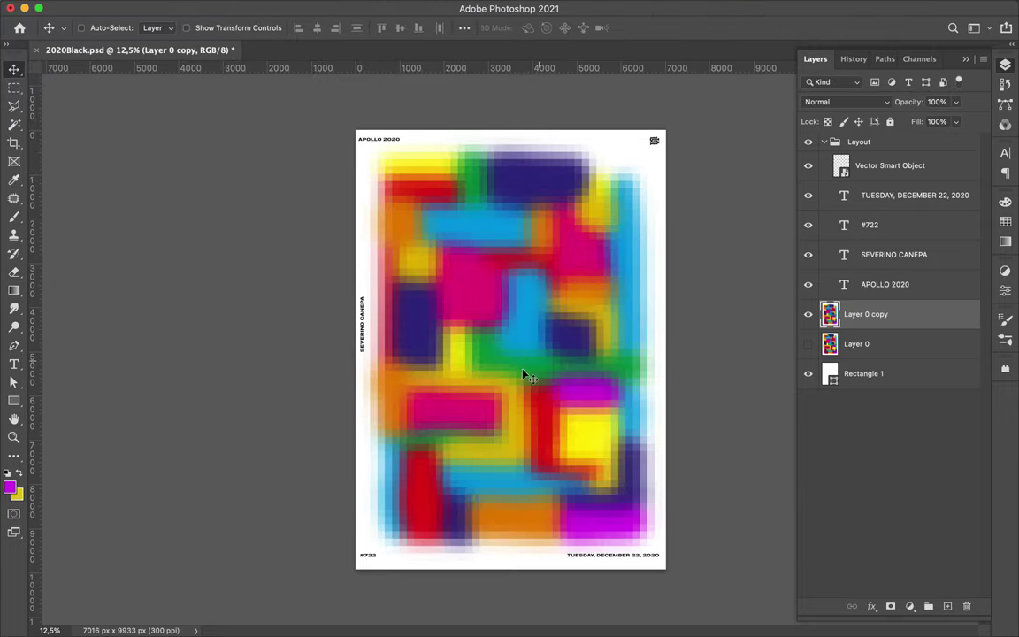
Step: Recolour the poster with a Hue/Saturation adjustment and merge it into a layer
{"action": "left_click", "coordinate": [908, 607]}
{"action": "left_click", "coordinate": [849, 415]}
{"action": "mouse_move", "coordinate": [874, 363]}
{"action": "left_mouse_down"}
{"action": "mouse_move", "coordinate": [928, 363]}
{"action": "mouse_move", "coordinate": [873, 371]}
{"action": "left_mouse_up"}
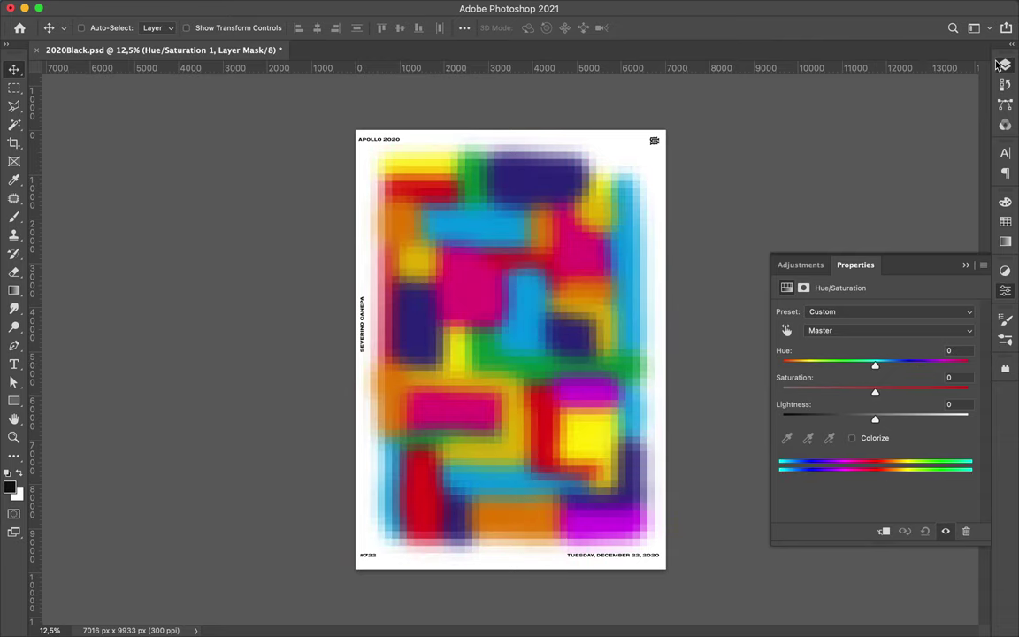
{"action": "left_click", "coordinate": [1004, 64]}
{"action": "key", "text": "ctrl+e"}
{"action": "key", "text": "ctrl+e"}
{"action": "left_click", "coordinate": [807, 351]}
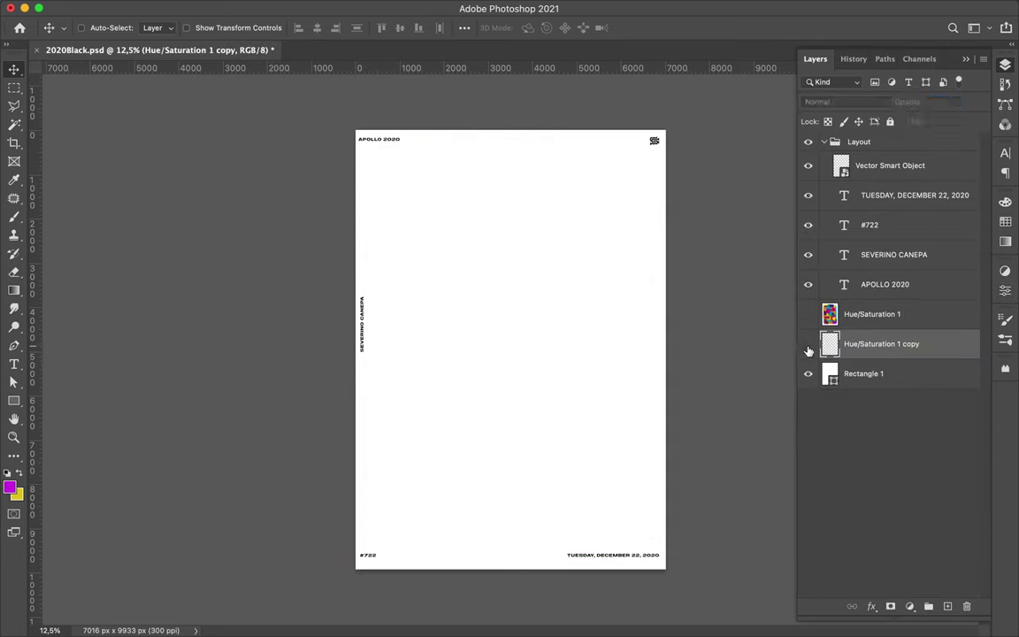
{"action": "key", "text": "ctrl+z"}
{"action": "key", "text": "ctrl+z"}
{"action": "key", "text": "ctrl+shift+z"}
{"action": "key", "text": "ctrl+shift+z"}
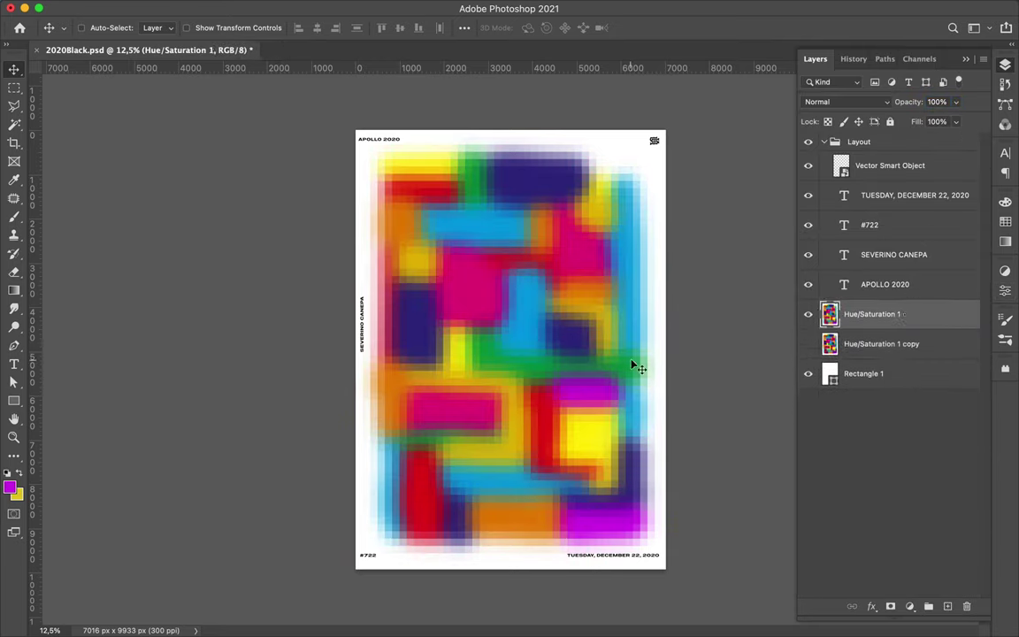
Step: Bring a checkerboard row from Illustrator in as a vertical strip, upper left
{"action": "left_click", "coordinate": [429, 612]}
{"action": "mouse_move", "coordinate": [605, 237]}
{"action": "left_mouse_down"}
{"action": "mouse_move", "coordinate": [320, 316]}
{"action": "mouse_move", "coordinate": [510, 352]}
{"action": "left_mouse_up"}
{"action": "left_click_drag", "start_coordinate": [358, 345], "coordinate": [465, 334]}
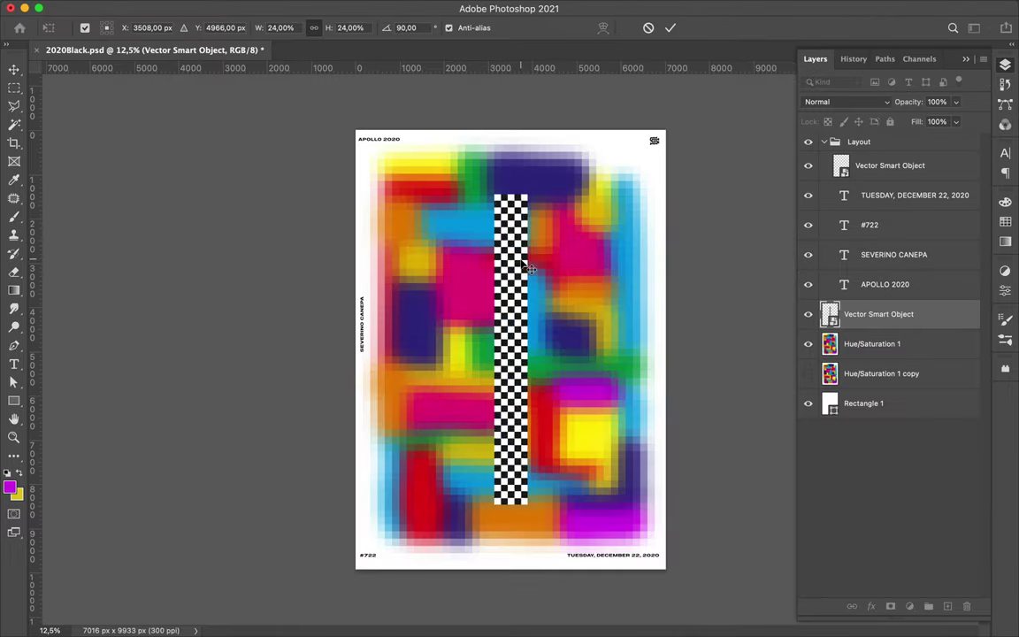
{"action": "key", "text": "Return"}
{"action": "left_click_drag", "start_coordinate": [501, 416], "coordinate": [440, 283]}
Step: Place a striped column from the Illustrator pattern file onto the poster
{"action": "left_click", "coordinate": [430, 612]}
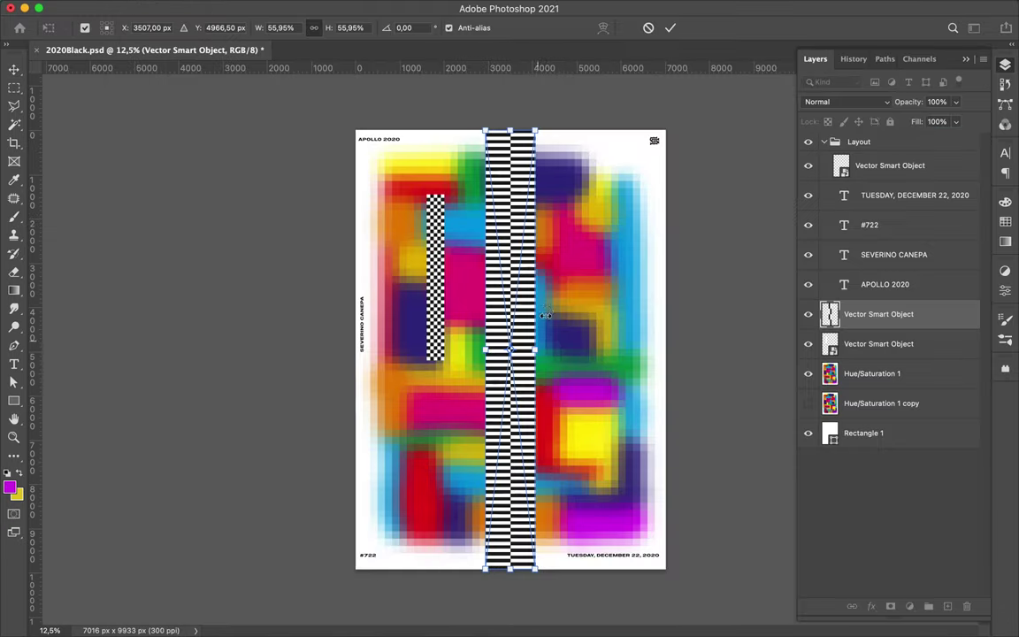
{"action": "left_click_drag", "start_coordinate": [447, 442], "coordinate": [503, 447]}
{"action": "key", "text": "super+plus"}
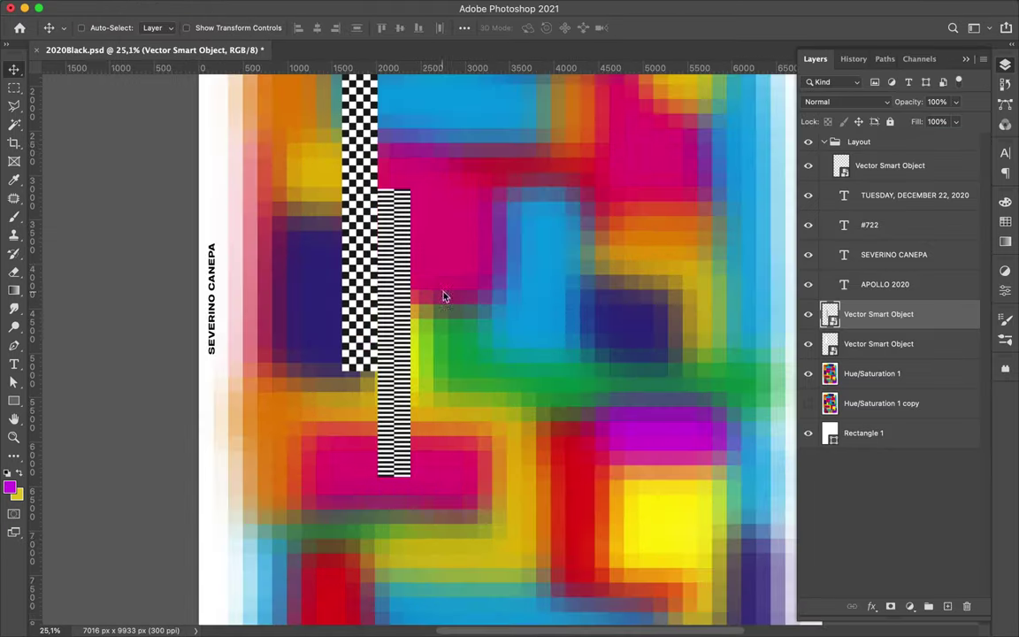
Step: Place a third patterned strip from Illustrator beside the other two
{"action": "left_click", "coordinate": [445, 552]}
{"action": "mouse_move", "coordinate": [474, 548]}
{"action": "left_mouse_down"}
{"action": "mouse_move", "coordinate": [495, 354]}
{"action": "mouse_move", "coordinate": [423, 238]}
{"action": "left_mouse_up"}
{"action": "scroll", "coordinate": [423, 239], "scroll_direction": "down", "scroll_amount": 1}
Step: Add a Levels adjustment with a raised black input, duplicate and reorder it
{"action": "left_click", "coordinate": [909, 605]}
{"action": "left_click_drag", "start_coordinate": [800, 416], "coordinate": [849, 419]}
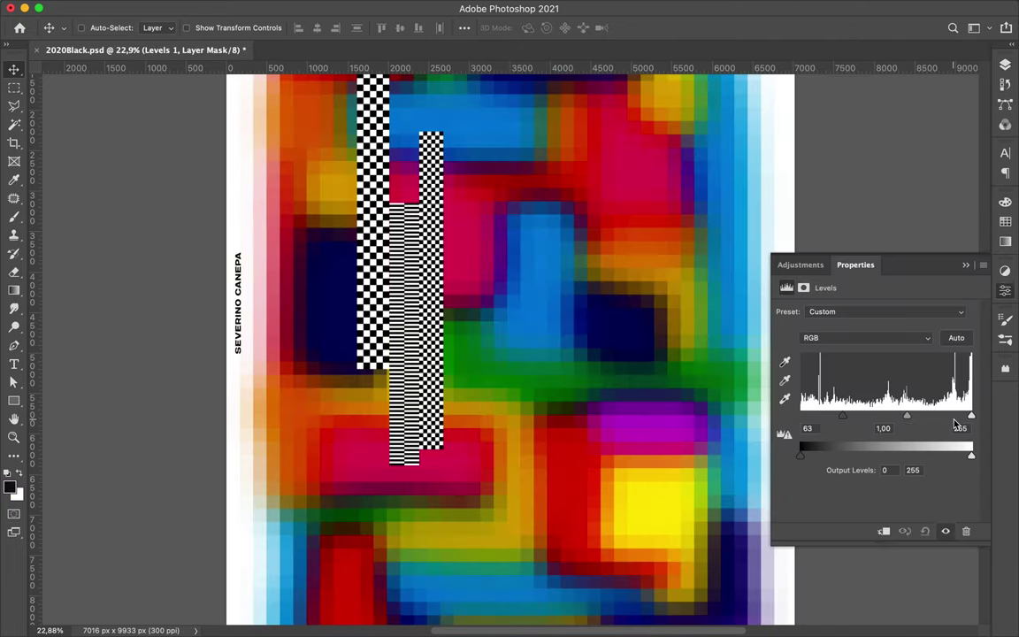
{"action": "key", "text": "super+minus"}
{"action": "key", "text": "super+j"}
{"action": "left_click_drag", "start_coordinate": [887, 345], "coordinate": [887, 354]}
{"action": "left_click", "coordinate": [887, 347]}
Step: Add SCREEN text, copy it for GLITCH, and add #3 text
{"action": "key", "text": "t"}
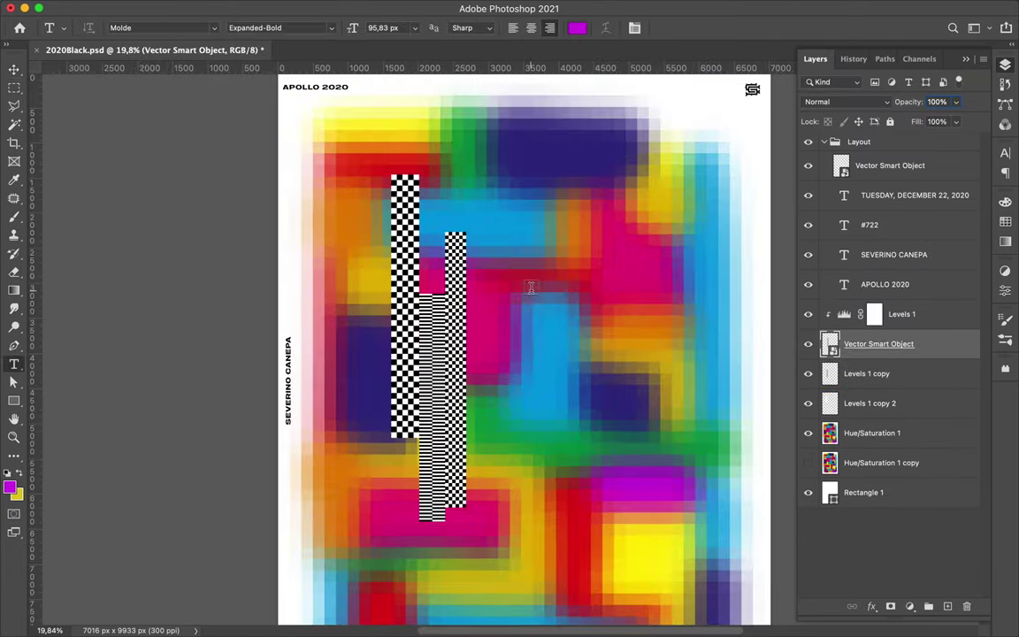
{"action": "left_click", "coordinate": [513, 290]}
{"action": "type", "text": "SCREEN"}
{"action": "key", "text": "super+bracketright"}
{"action": "left_click_drag", "start_coordinate": [513, 288], "coordinate": [534, 352]}
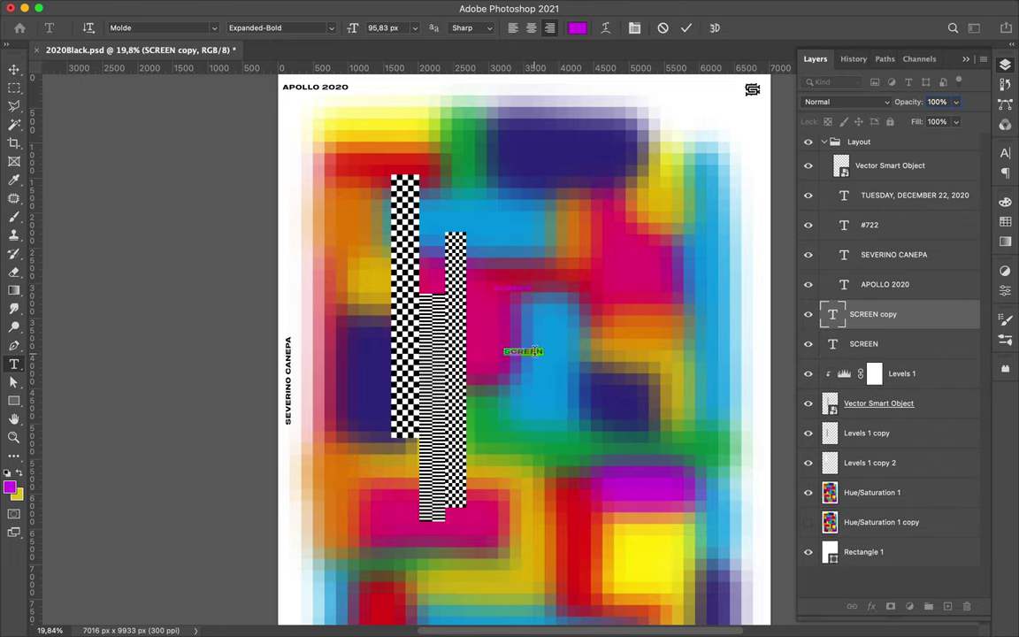
{"action": "type", "text": "GLITCH"}
{"action": "left_click", "coordinate": [485, 425]}
{"action": "type", "text": "#3"}
{"action": "key", "text": "super+t"}
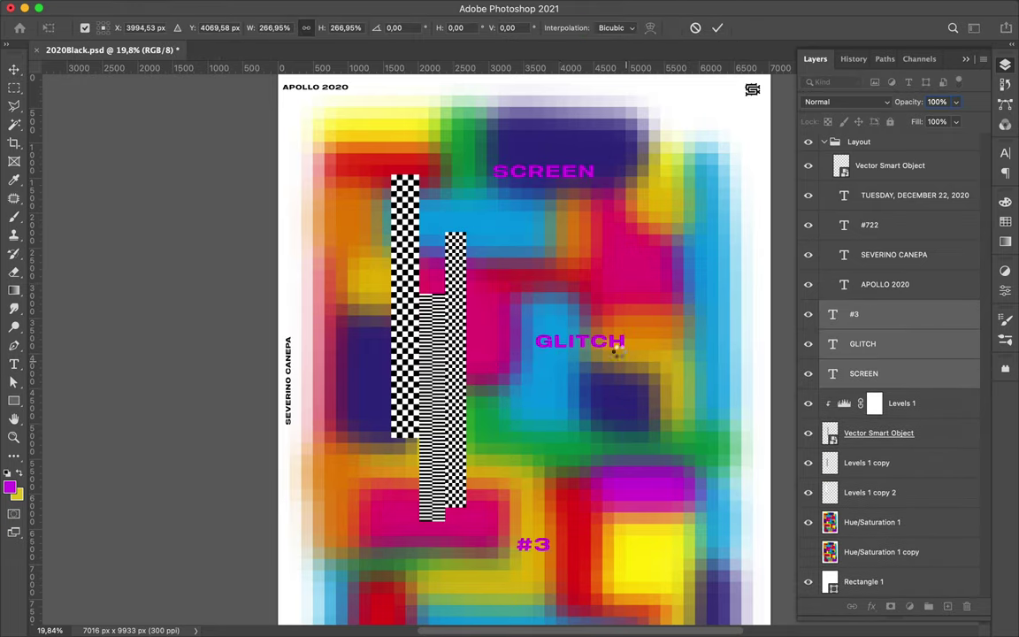
Step: Scale up SCREEN, GLITCH and #3 together and colour them black
{"action": "key", "text": "Return"}
{"action": "left_click", "coordinate": [163, 28]}
{"action": "type", "text": "A"}
{"action": "left_click", "coordinate": [577, 27]}
{"action": "left_click", "coordinate": [659, 173]}
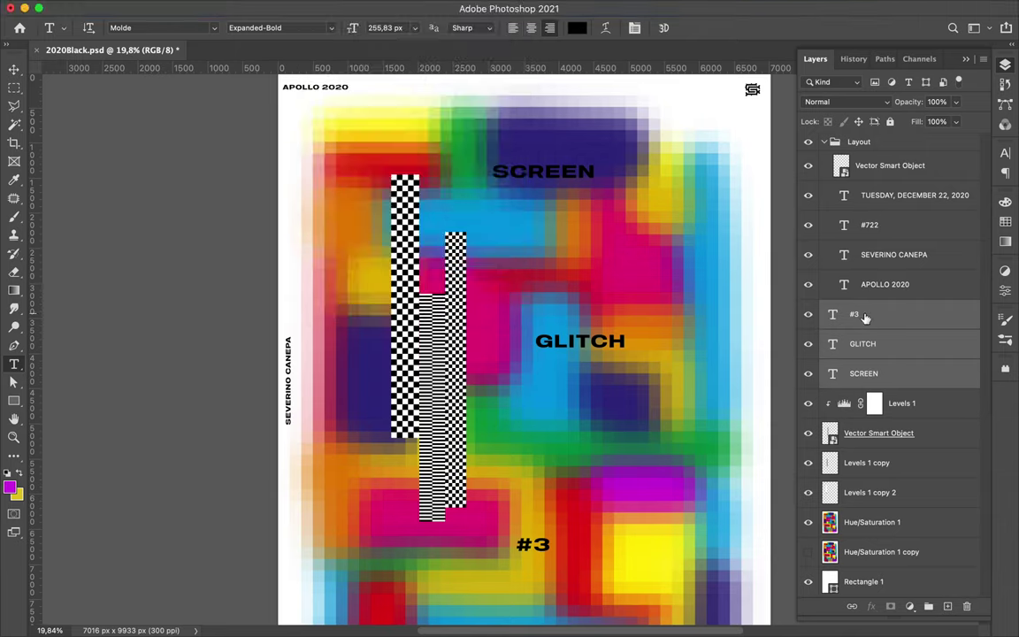
{"action": "left_click", "coordinate": [330, 8]}
Step: Try a Gaussian Blur on the #3 text, then cancel and undo it
{"action": "left_click", "coordinate": [331, 8]}
{"action": "left_click", "coordinate": [566, 241]}
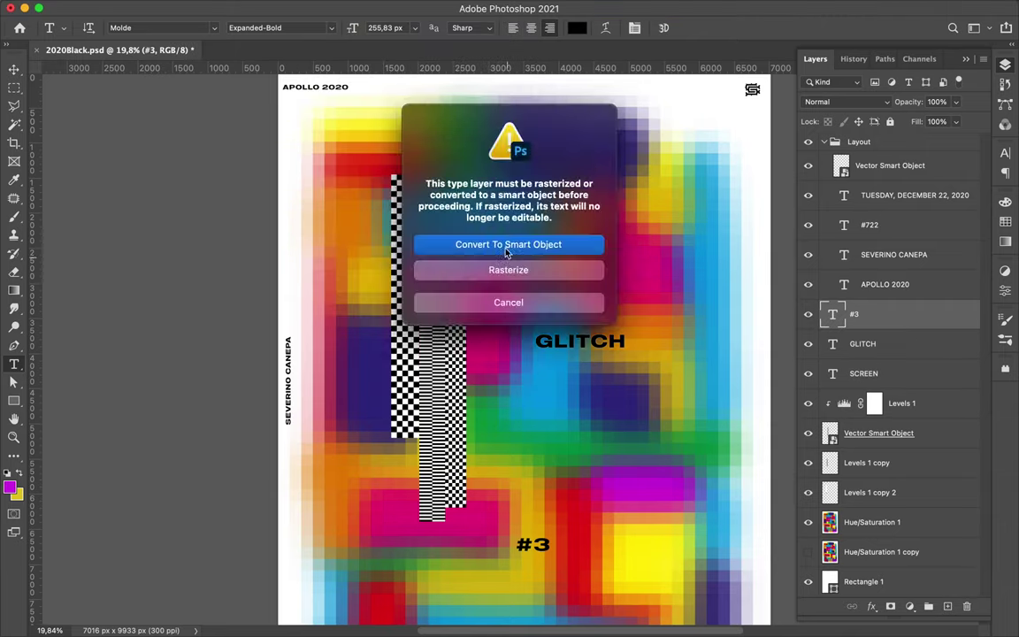
{"action": "left_click", "coordinate": [478, 242]}
{"action": "key", "text": "Escape"}
{"action": "left_click", "coordinate": [330, 8]}
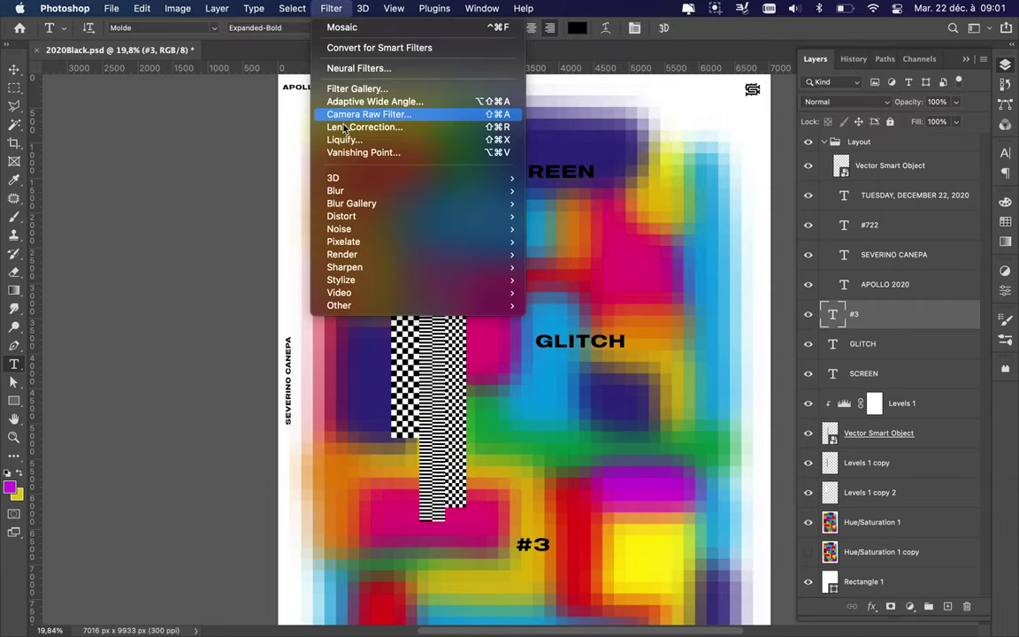
{"action": "key", "text": "super+z"}
Step: Apply the Mosaic pixelation to #3, then repeat it on SCREEN
{"action": "left_click", "coordinate": [331, 8]}
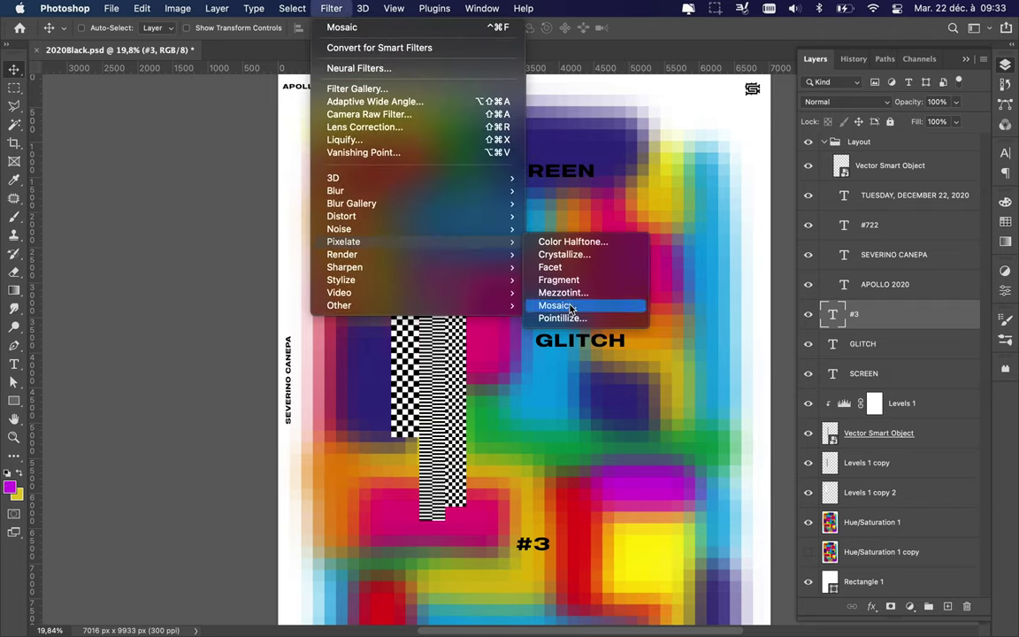
{"action": "mouse_move", "coordinate": [343, 241]}
{"action": "left_click", "coordinate": [568, 300]}
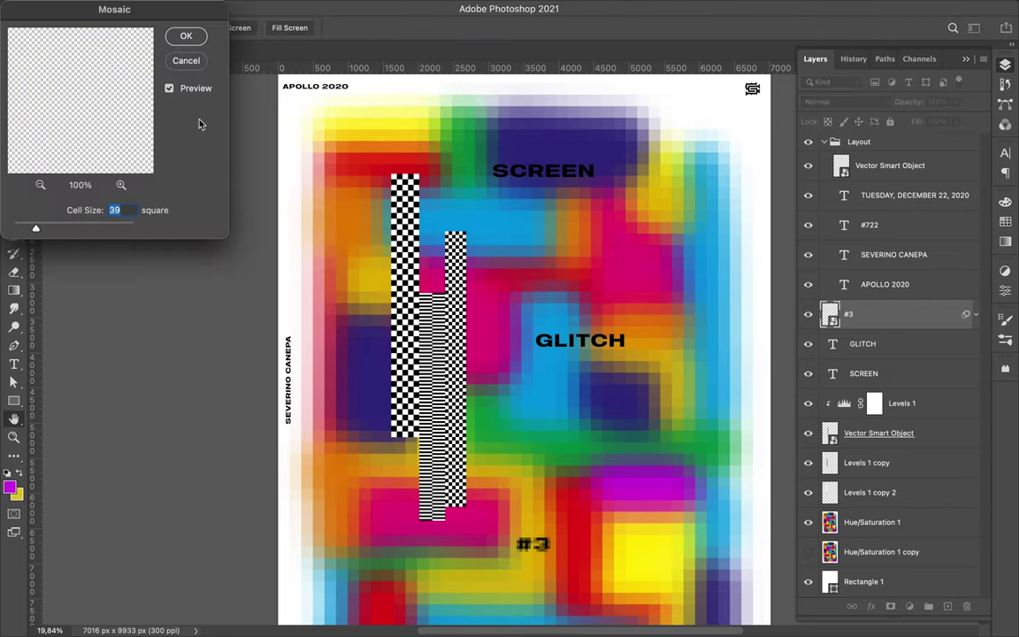
{"action": "key", "text": "Return"}
{"action": "key", "text": "alt+bracketleft"}
{"action": "key", "text": "alt+bracketleft"}
{"action": "left_click", "coordinate": [331, 8]}
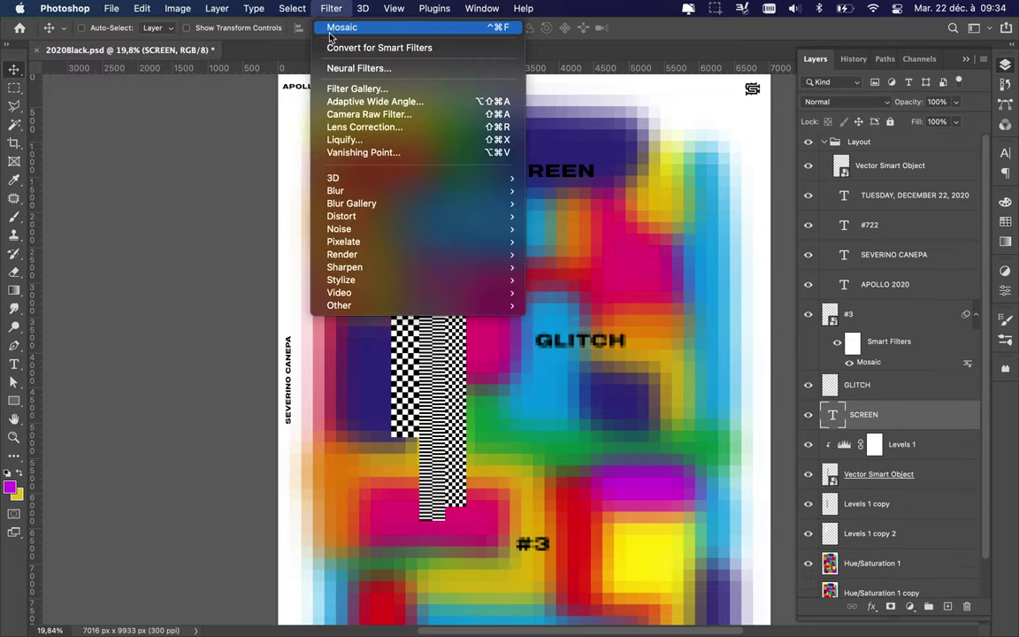
{"action": "left_click", "coordinate": [333, 28]}
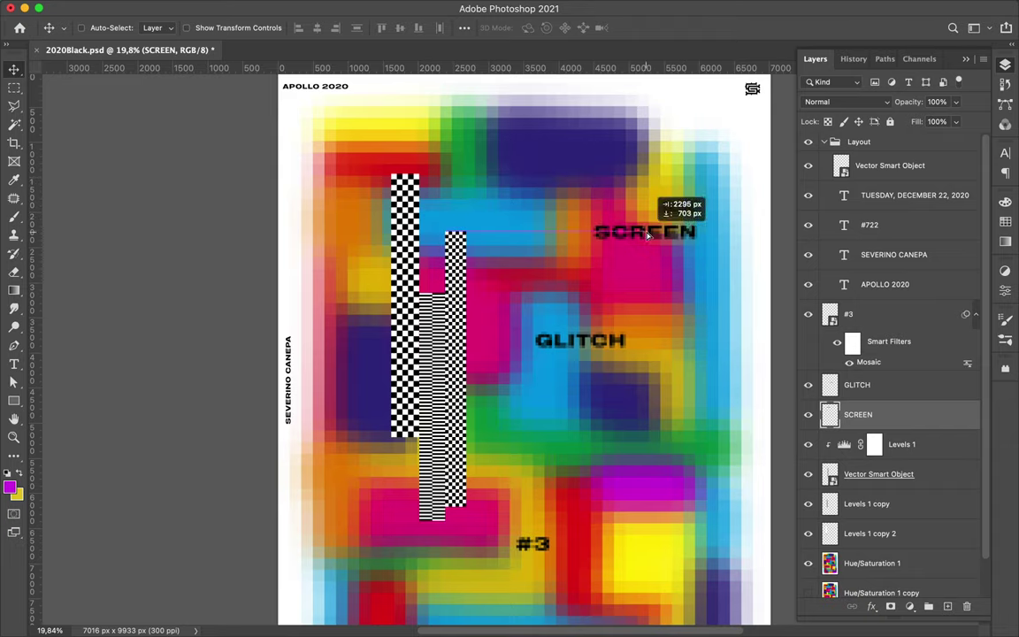
Step: Stack SCREEN, GLITCH and #3 together at the poster's upper right
{"action": "key", "text": "alt+bracketright"}
{"action": "left_click_drag", "start_coordinate": [579, 340], "coordinate": [636, 250]}
{"action": "key", "text": "alt+bracketright"}
{"action": "left_click_drag", "start_coordinate": [533, 544], "coordinate": [616, 259]}
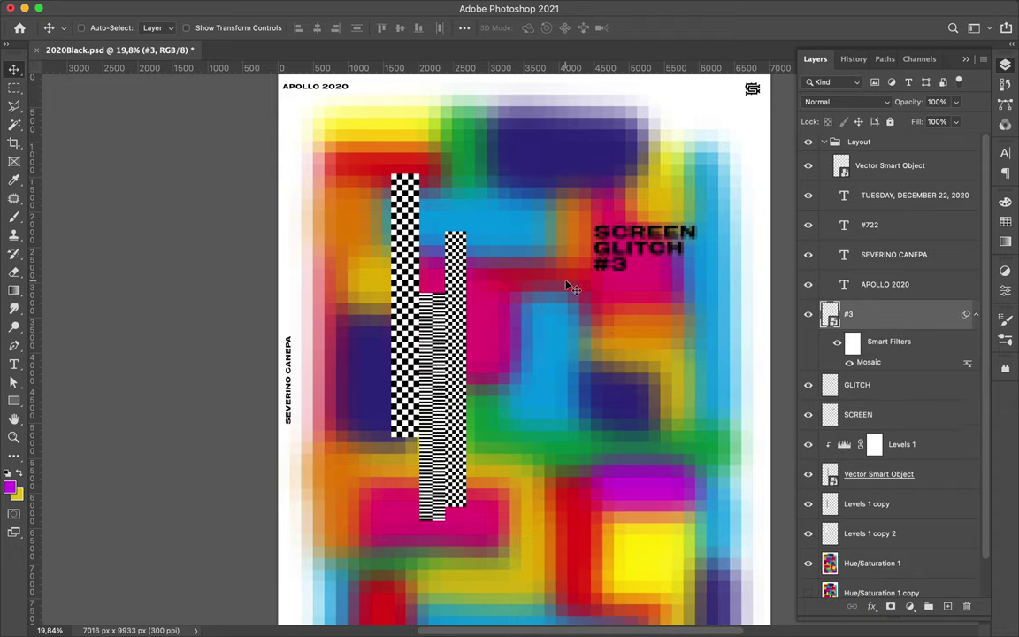
Step: Select the Hue/Saturation 1 artwork layer with the rectangular marquee active
{"action": "left_click", "coordinate": [568, 286], "text": "ctrl"}
{"action": "key", "text": "m"}
{"action": "scroll", "coordinate": [583, 230], "scroll_direction": "up", "scroll_amount": 3}
{"action": "scroll", "coordinate": [602, 160], "scroll_direction": "up", "scroll_amount": 4}
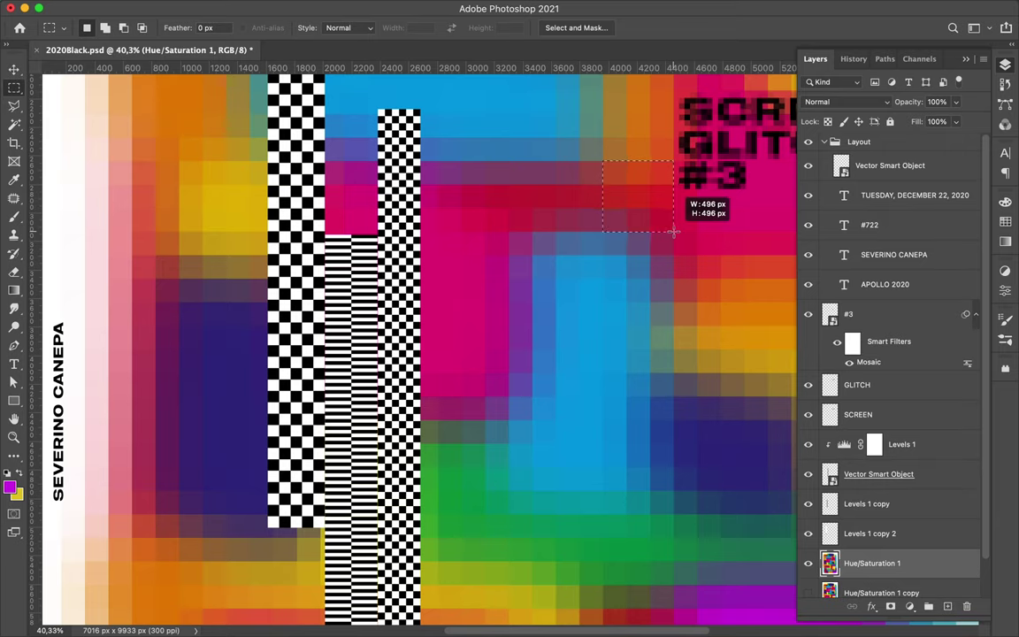
Step: Copy the selected square to a new layer and move it to the poster's left edge
{"action": "key", "text": "ctrl+j"}
{"action": "key", "text": "v"}
{"action": "scroll", "coordinate": [659, 211], "scroll_direction": "down", "scroll_amount": 2}
{"action": "left_click_drag", "start_coordinate": [619, 265], "coordinate": [179, 234]}
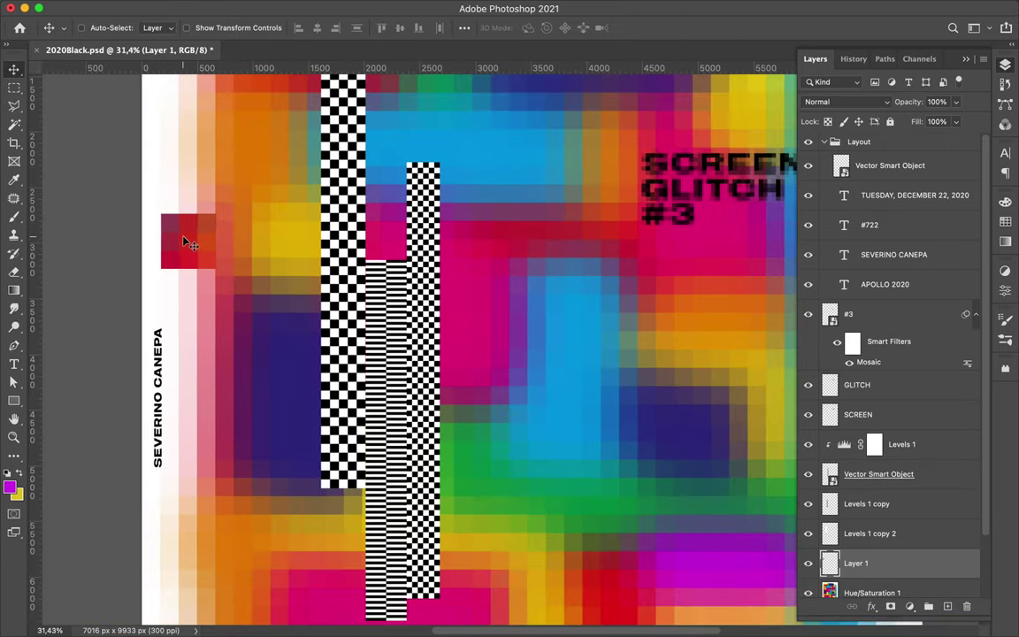
{"action": "scroll", "coordinate": [186, 241], "scroll_direction": "down", "scroll_amount": 2}
Step: Pixelate the battery, move it lower-left with a rotated copy top-right, then open Damier.ai
{"action": "left_click", "coordinate": [539, 613]}
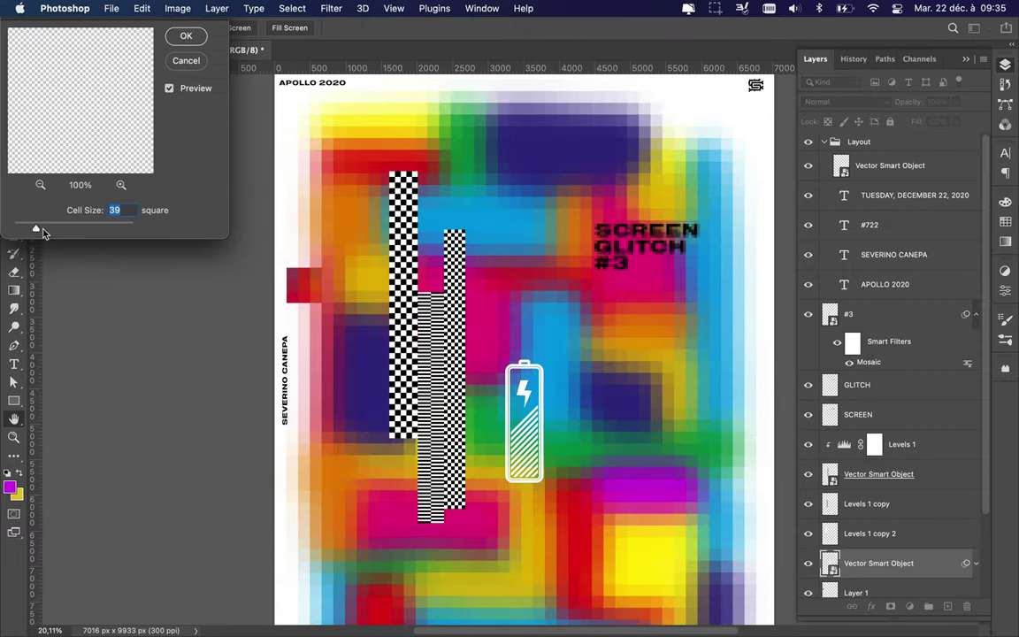
{"action": "left_click", "coordinate": [186, 35]}
{"action": "left_click_drag", "start_coordinate": [525, 416], "coordinate": [345, 539]}
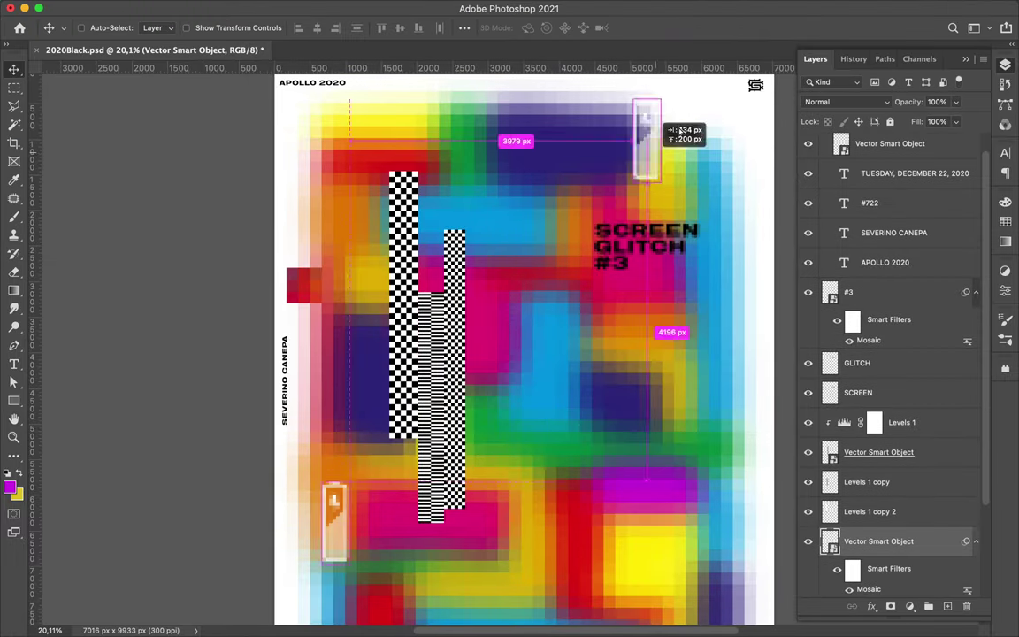
{"action": "key", "text": "Return"}
{"action": "scroll", "coordinate": [570, 280], "scroll_direction": "down", "scroll_amount": 2}
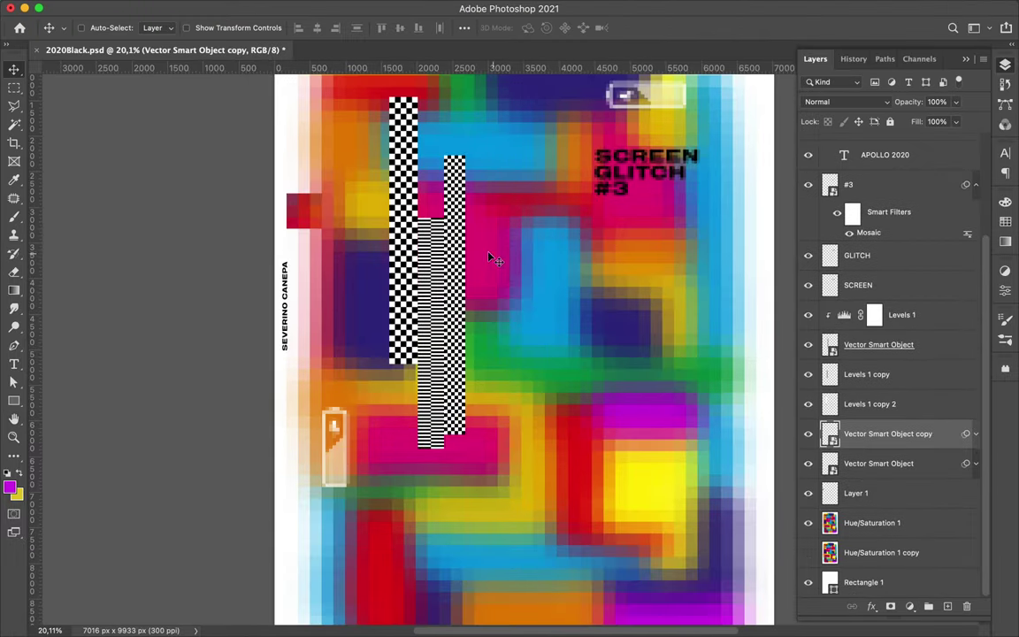
{"action": "scroll", "coordinate": [571, 280], "scroll_direction": "down", "scroll_amount": 2}
{"action": "scroll", "coordinate": [570, 280], "scroll_direction": "left", "scroll_amount": 1}
{"action": "left_click", "coordinate": [449, 614]}
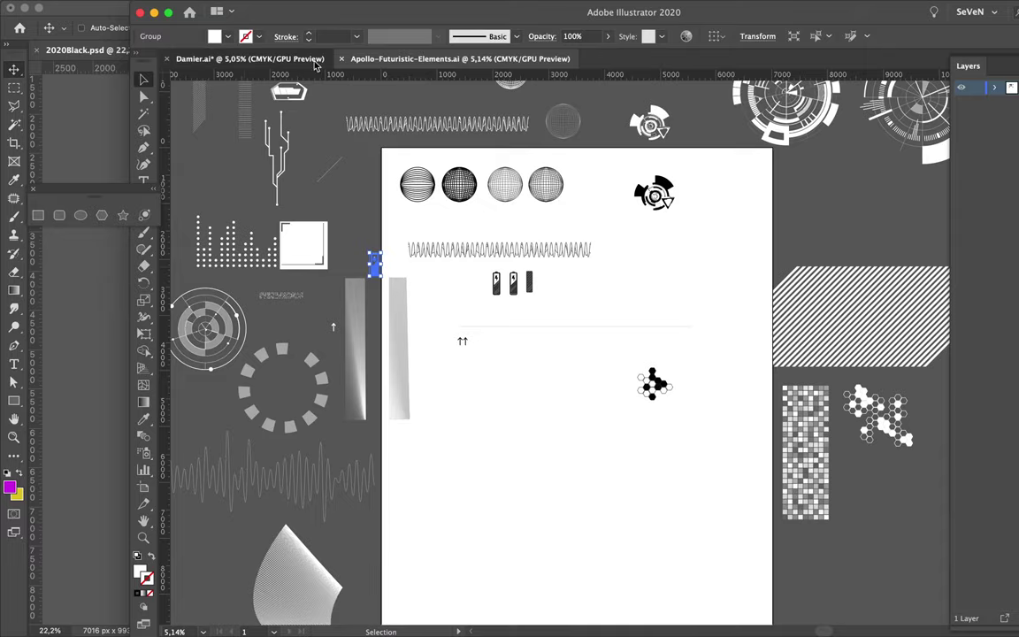
{"action": "left_click", "coordinate": [315, 59]}
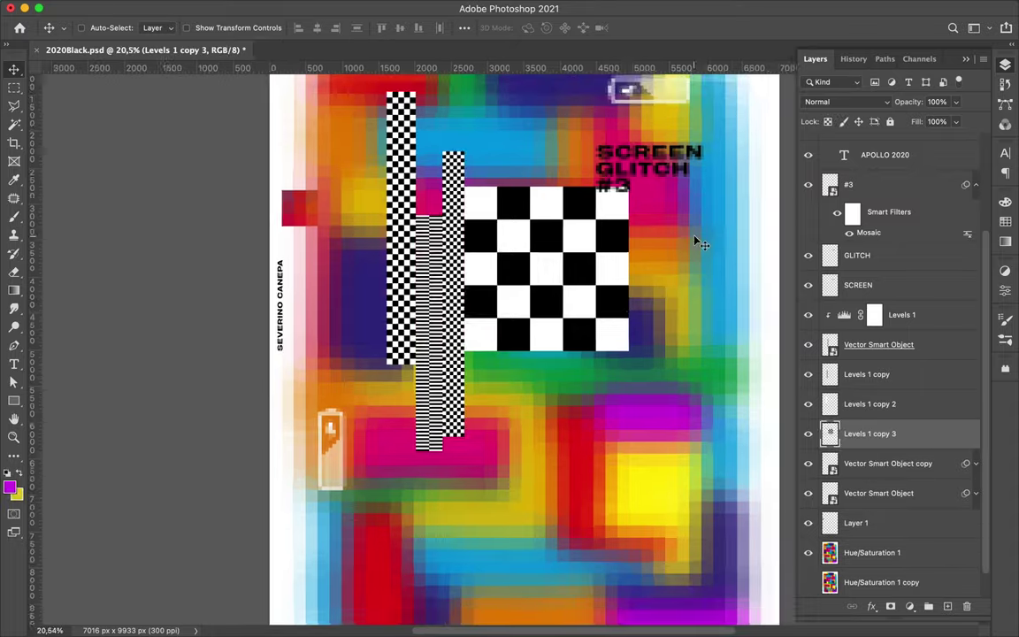
Step: Position the checkerboard block and resize the checker strip's height
{"action": "scroll", "coordinate": [624, 211], "scroll_direction": "down", "scroll_amount": 3}
{"action": "left_click_drag", "start_coordinate": [432, 255], "coordinate": [394, 224]}
{"action": "scroll", "coordinate": [395, 224], "scroll_direction": "up", "scroll_amount": 5}
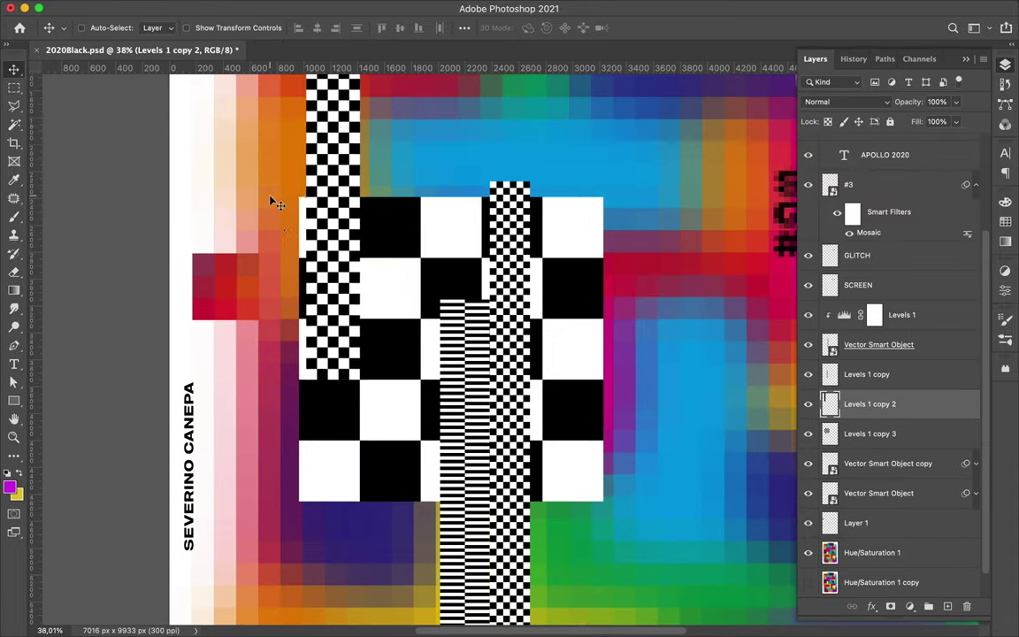
{"action": "key", "text": "ctrl+t"}
{"action": "left_click_drag", "start_coordinate": [329, 89], "coordinate": [329, 126]}
{"action": "key", "text": "Return"}
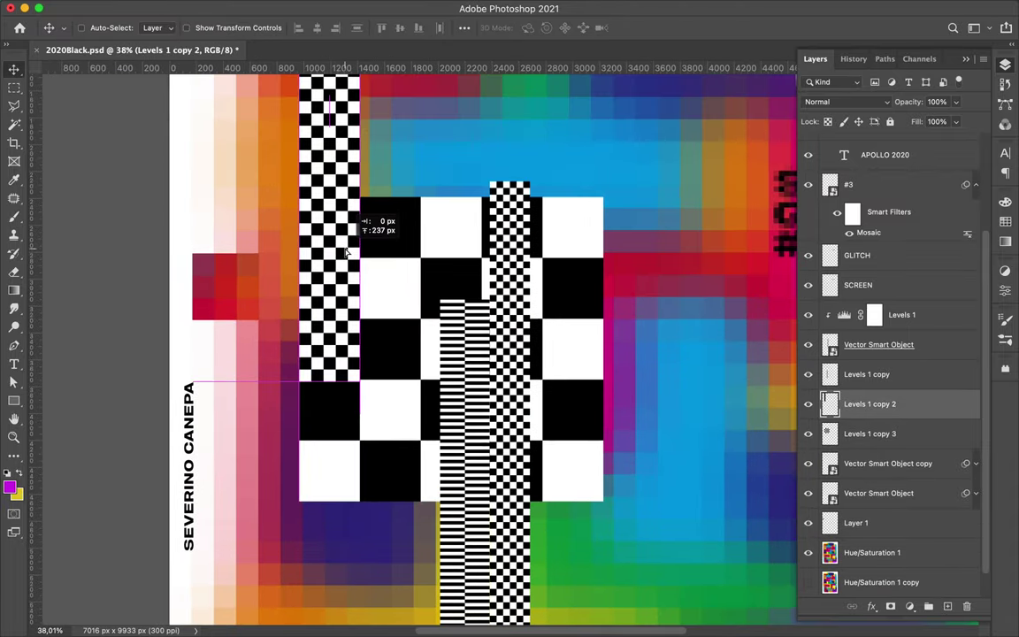
{"action": "scroll", "coordinate": [346, 255], "scroll_direction": "up", "scroll_amount": 3}
Step: Copy a marqueed checker piece to a new layer and try rotating it, then undo
{"action": "key", "text": "m"}
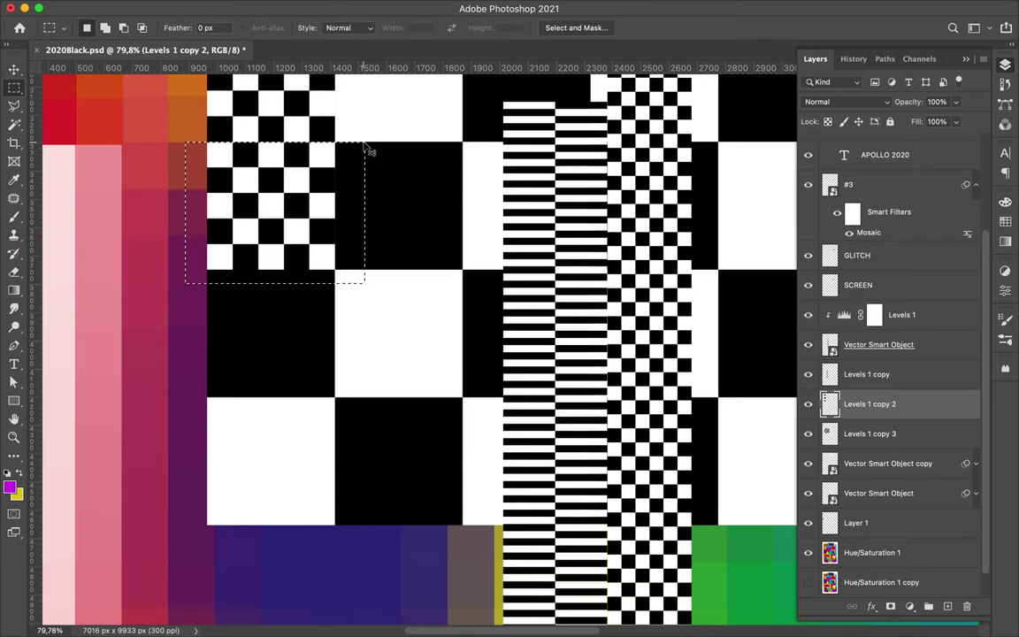
{"action": "key", "text": "ctrl+j"}
{"action": "key", "text": "v"}
{"action": "scroll", "coordinate": [365, 149], "scroll_direction": "down", "scroll_amount": 5}
{"action": "left_click", "coordinate": [508, 212]}
{"action": "key", "text": "ctrl+t"}
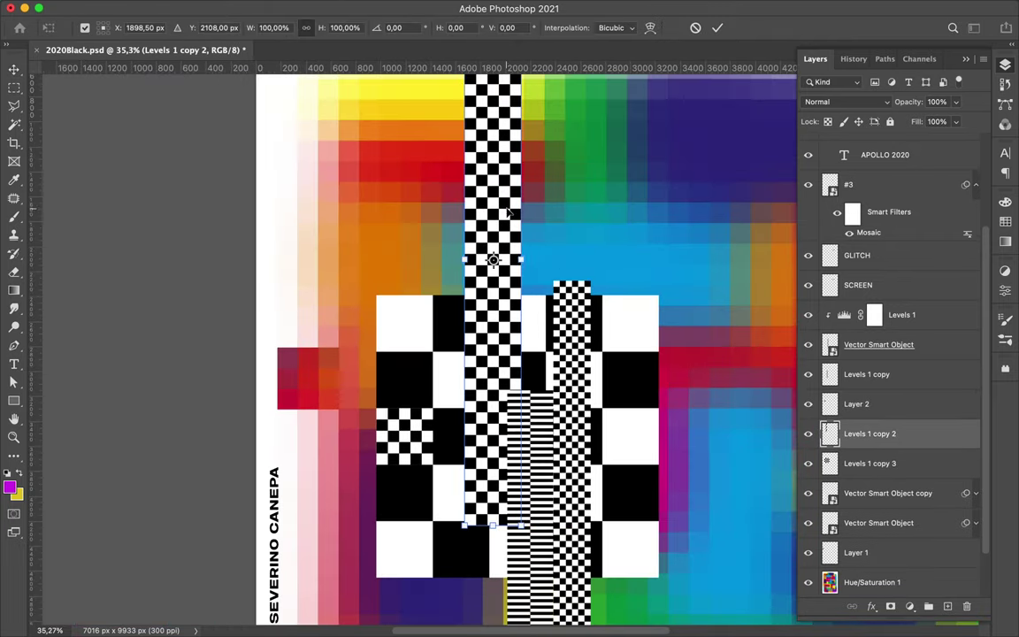
{"action": "left_click_drag", "start_coordinate": [509, 212], "coordinate": [655, 269]}
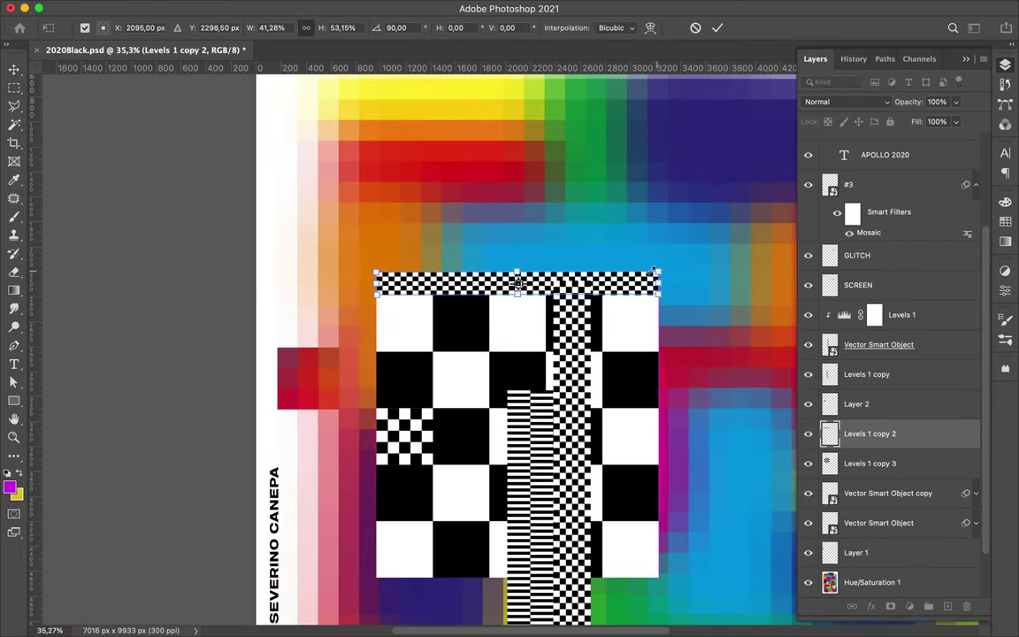
{"action": "key", "text": "Return"}
{"action": "key", "text": "ctrl+z"}
Step: Rotate the checker strip into a horizontal band across the block's top, matching its width
{"action": "key", "text": "ctrl+t"}
{"action": "mouse_move", "coordinate": [492, 177]}
{"action": "left_mouse_down"}
{"action": "mouse_move", "coordinate": [558, 272]}
{"action": "mouse_move", "coordinate": [621, 287]}
{"action": "left_mouse_up"}
{"action": "scroll", "coordinate": [600, 273], "scroll_direction": "up", "scroll_amount": 5}
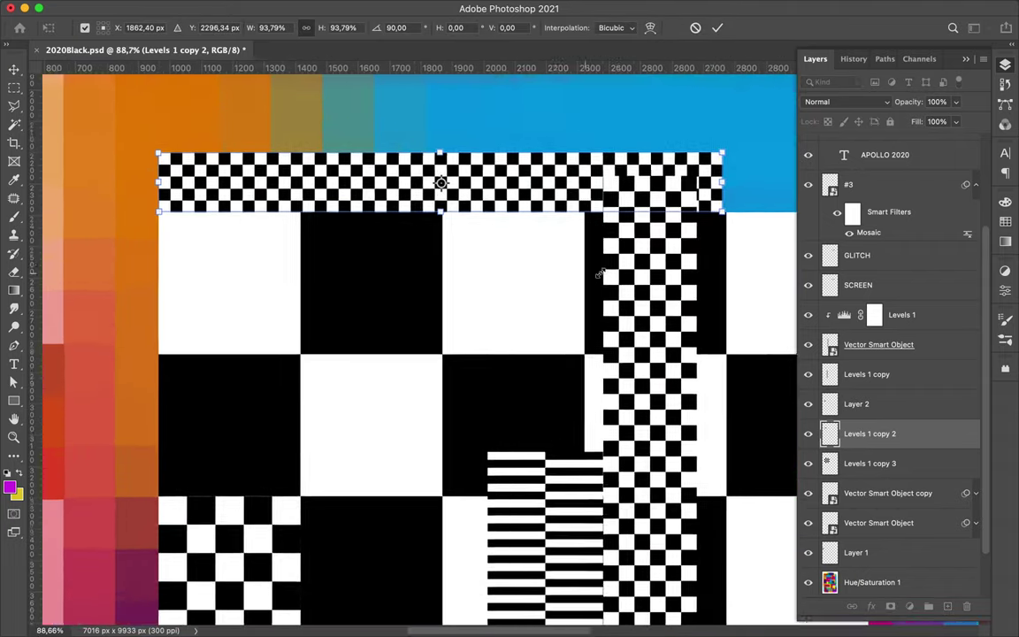
{"action": "left_click_drag", "start_coordinate": [592, 154], "coordinate": [596, 151]}
{"action": "key", "text": "Return"}
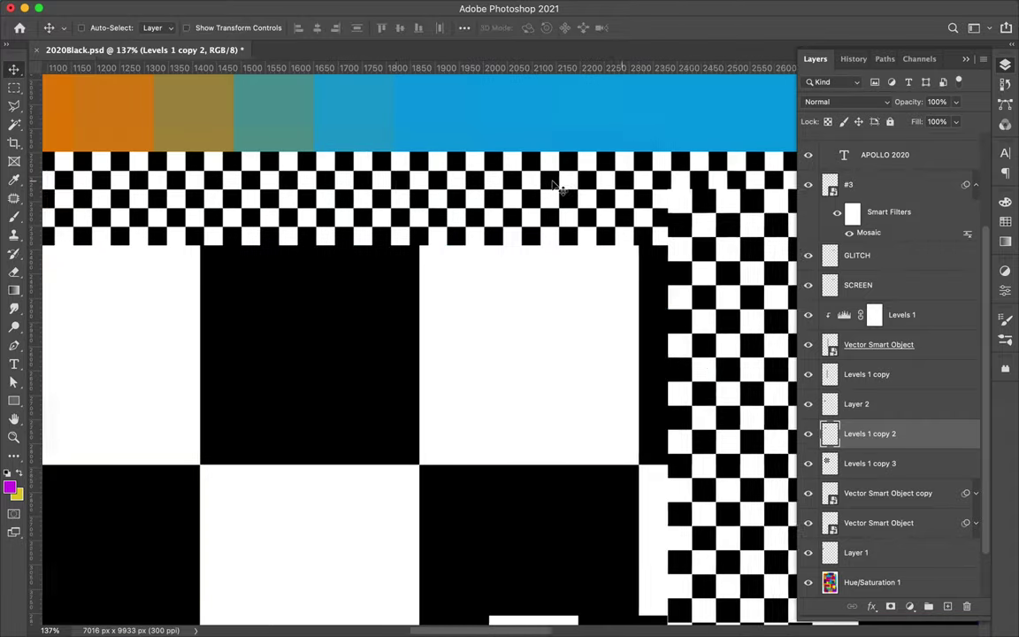
Step: Move the striped strip right and place a small checker tile copy in the grid
{"action": "scroll", "coordinate": [576, 172], "scroll_direction": "down", "scroll_amount": 2}
{"action": "scroll", "coordinate": [610, 155], "scroll_direction": "down", "scroll_amount": 3}
{"action": "scroll", "coordinate": [634, 141], "scroll_direction": "down", "scroll_amount": 2}
{"action": "left_click", "coordinate": [416, 416], "text": "ctrl"}
{"action": "left_click_drag", "start_coordinate": [415, 415], "coordinate": [634, 361]}
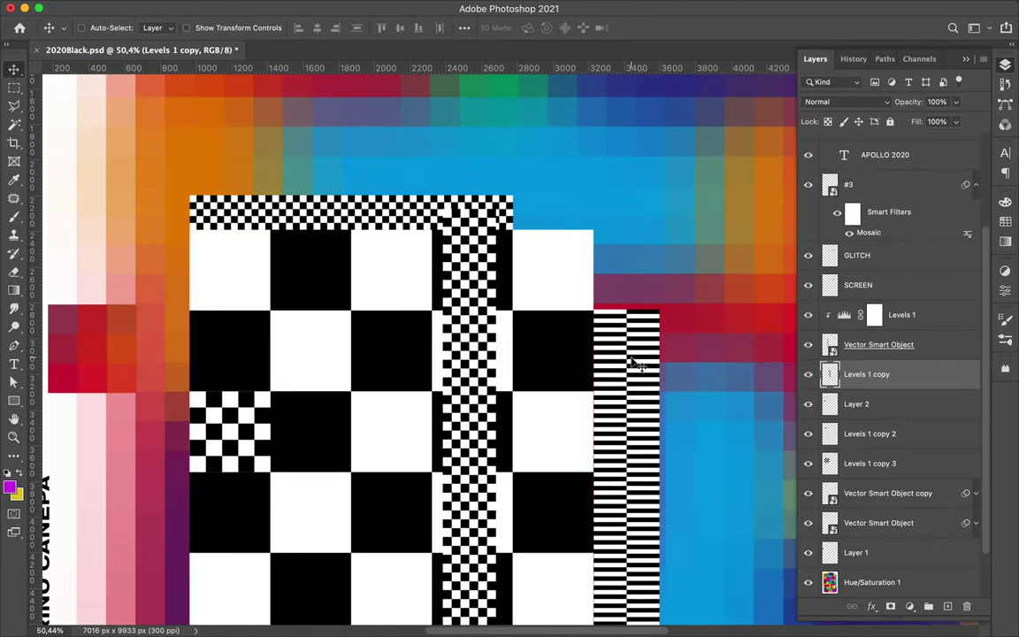
{"action": "left_click_drag", "start_coordinate": [200, 466], "coordinate": [325, 389]}
{"action": "key", "text": "Return"}
{"action": "mouse_move", "coordinate": [359, 342]}
{"action": "left_mouse_down"}
{"action": "mouse_move", "coordinate": [411, 335]}
{"action": "mouse_move", "coordinate": [382, 220]}
{"action": "mouse_move", "coordinate": [459, 274]}
{"action": "left_mouse_up"}
Step: Stretch the long checker strip downward
{"action": "scroll", "coordinate": [412, 334], "scroll_direction": "down", "scroll_amount": 2}
{"action": "scroll", "coordinate": [373, 215], "scroll_direction": "up", "scroll_amount": 1}
{"action": "scroll", "coordinate": [460, 274], "scroll_direction": "down", "scroll_amount": 3}
{"action": "key", "text": "ctrl+t"}
{"action": "left_click_drag", "start_coordinate": [473, 415], "coordinate": [449, 541]}
{"action": "key", "text": "Return"}
Step: Back up Levels 1, make its content editable and merge it into the layer below
{"action": "key", "text": "m"}
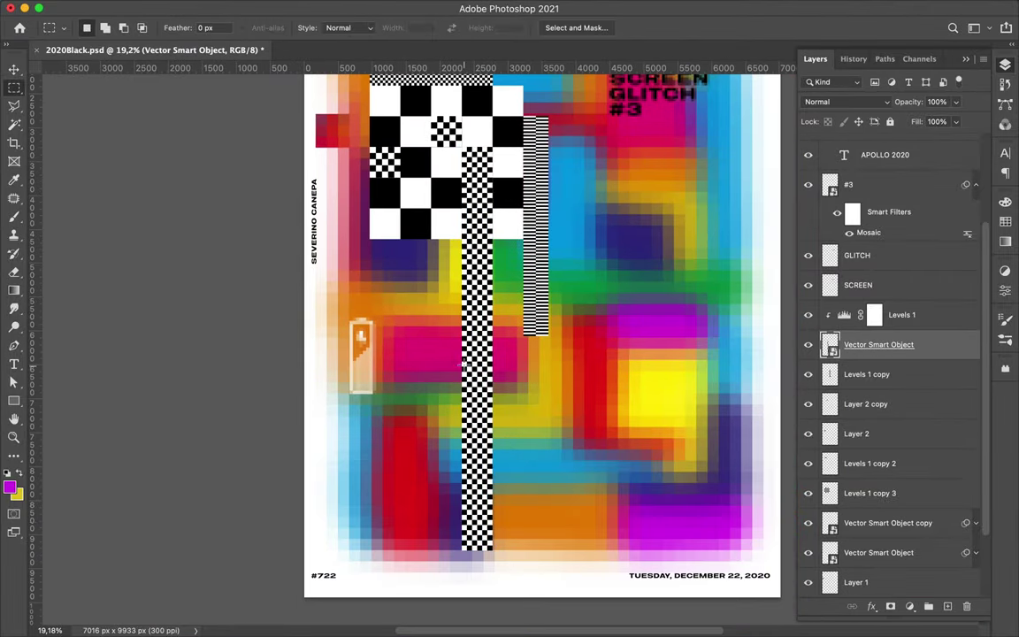
{"action": "scroll", "coordinate": [433, 284], "scroll_direction": "up", "scroll_amount": 3}
{"action": "key", "text": "ctrl+j"}
{"action": "left_click", "coordinate": [511, 252]}
{"action": "left_click", "coordinate": [933, 318]}
{"action": "key", "text": "ctrl+j"}
{"action": "right_click", "coordinate": [891, 345]}
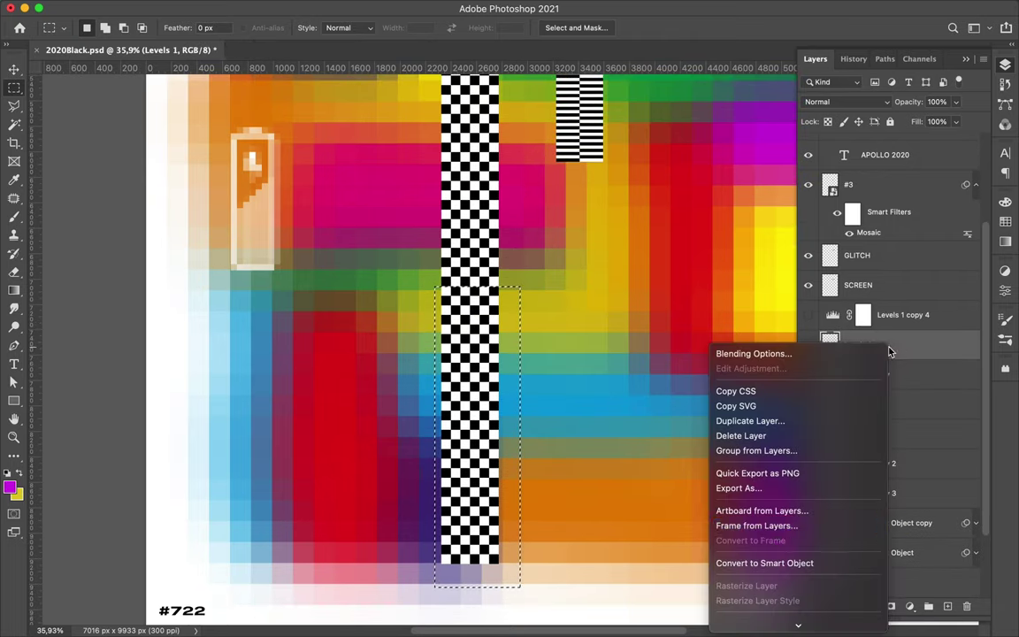
{"action": "left_click", "coordinate": [750, 562]}
{"action": "right_click", "coordinate": [891, 345]}
{"action": "left_click", "coordinate": [535, 463]}
Step: Copy the selected strip piece to a new layer and move it lower on the poster
{"action": "key", "text": "ctrl+j"}
{"action": "key", "text": "v"}
{"action": "scroll", "coordinate": [535, 463], "scroll_direction": "down", "scroll_amount": 2}
{"action": "key", "text": "ctrl+t"}
{"action": "mouse_move", "coordinate": [524, 487]}
{"action": "left_mouse_down"}
{"action": "mouse_move", "coordinate": [491, 449]}
{"action": "mouse_move", "coordinate": [537, 313]}
{"action": "left_mouse_up"}
{"action": "key", "text": "Return"}
Step: Shorten the striped strip's height and save the document
{"action": "key", "text": "ctrl+t"}
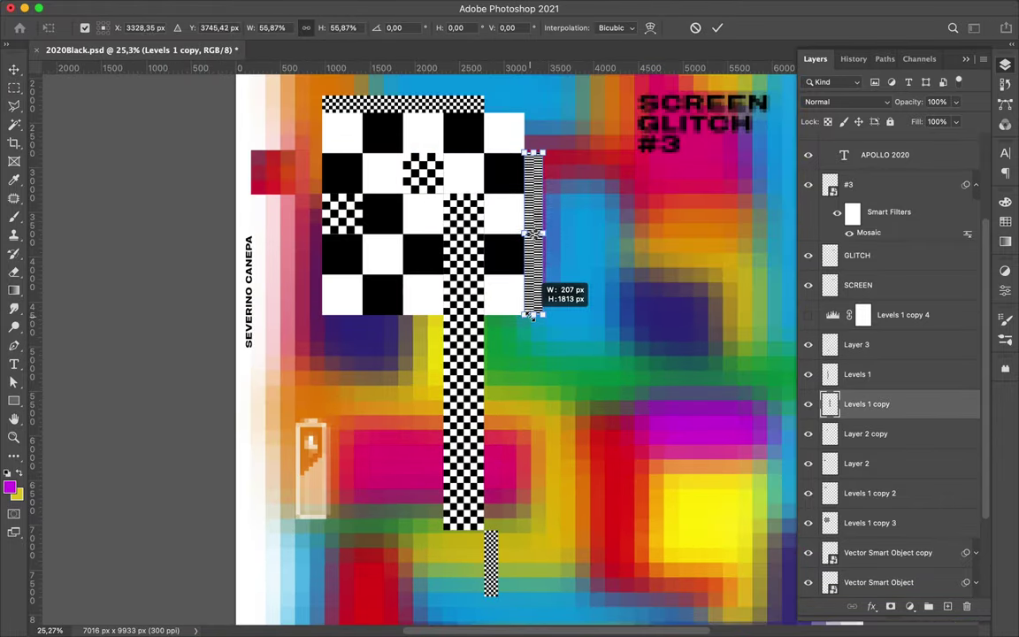
{"action": "scroll", "coordinate": [537, 321], "scroll_direction": "up", "scroll_amount": 5}
{"action": "left_click_drag", "start_coordinate": [599, 386], "coordinate": [596, 386]}
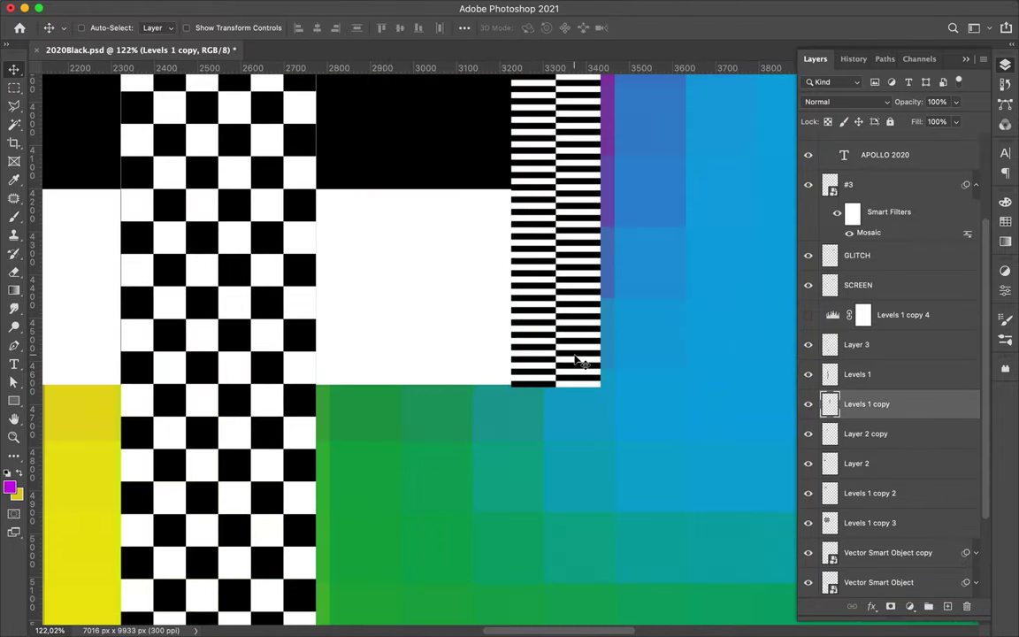
{"action": "key", "text": "Return"}
{"action": "scroll", "coordinate": [607, 378], "scroll_direction": "down", "scroll_amount": 5}
{"action": "key", "text": "ctrl+s"}
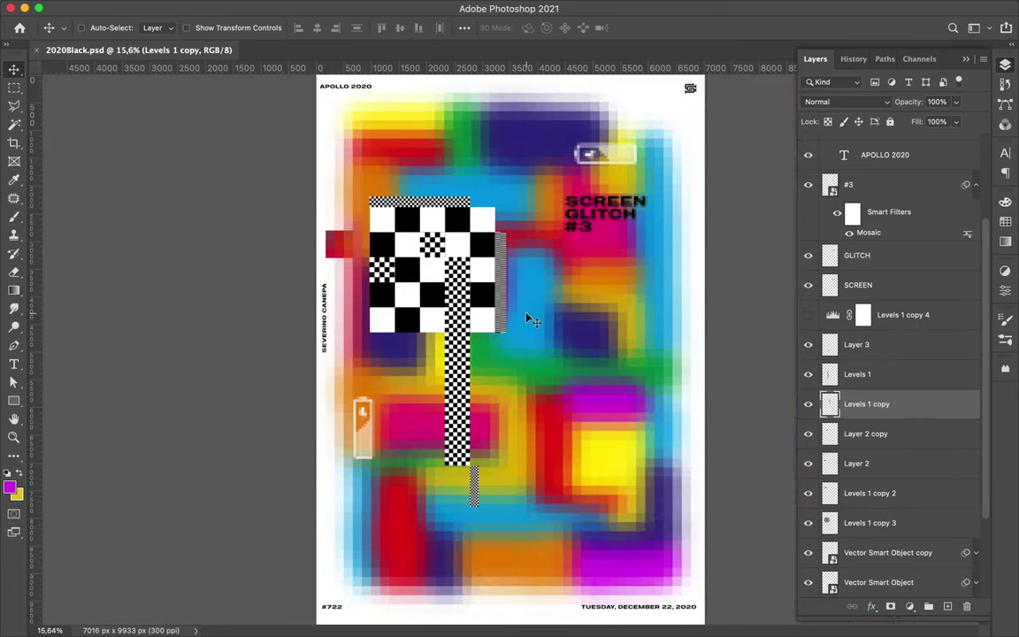
Step: Move the small checker tile under the block's right edge and trim the strip's top edge
{"action": "left_click_drag", "start_coordinate": [437, 252], "coordinate": [533, 347]}
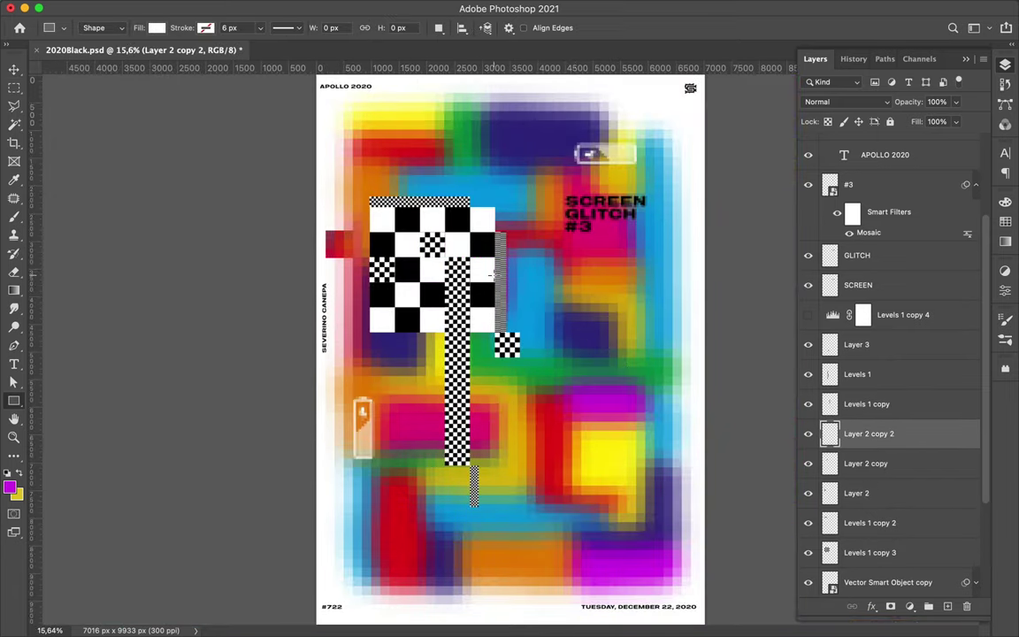
{"action": "scroll", "coordinate": [485, 265], "scroll_direction": "up", "scroll_amount": 8}
{"action": "key", "text": "ctrl+t"}
{"action": "left_click_drag", "start_coordinate": [316, 174], "coordinate": [316, 168]}
{"action": "key", "text": "Return"}
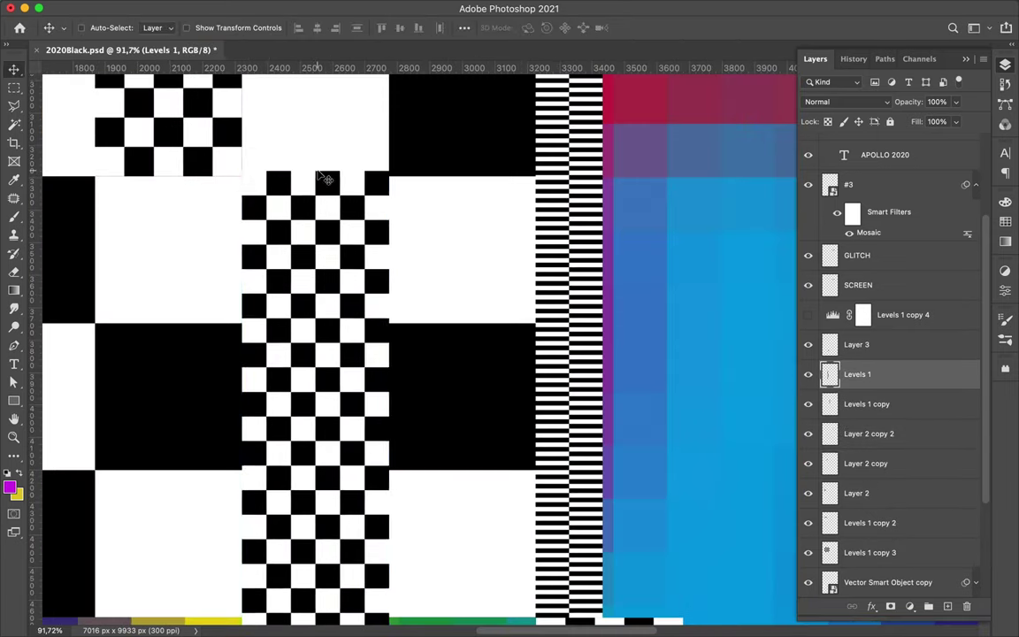
Step: Check the options of two layers, including the smart object, without changing anything
{"action": "scroll", "coordinate": [320, 177], "scroll_direction": "down", "scroll_amount": 3}
{"action": "scroll", "coordinate": [320, 177], "scroll_direction": "down", "scroll_amount": 2}
{"action": "scroll", "coordinate": [322, 177], "scroll_direction": "down", "scroll_amount": 1}
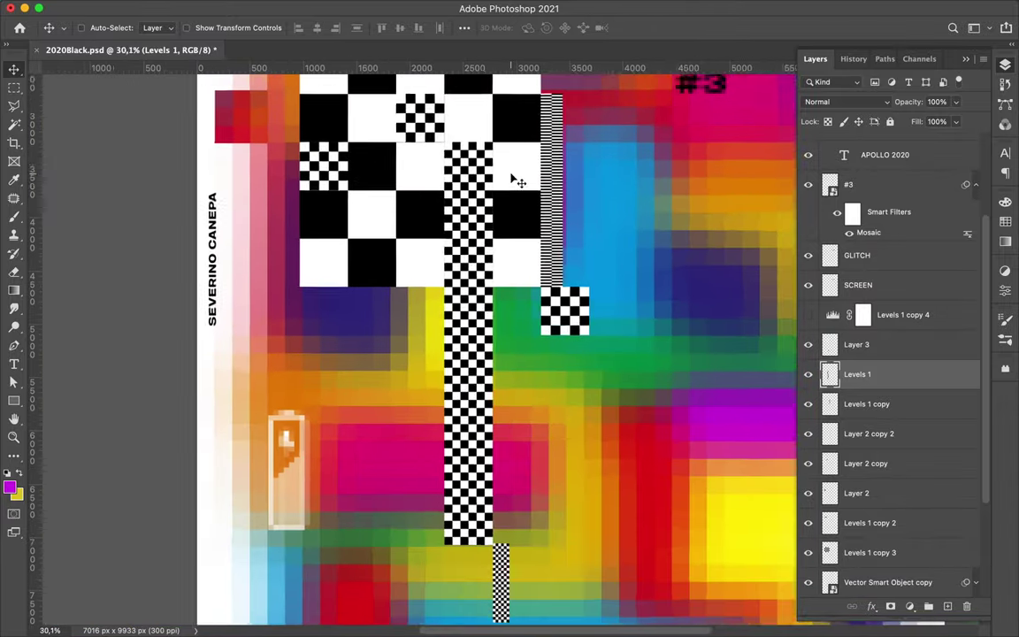
{"action": "right_click", "coordinate": [926, 377]}
{"action": "key", "text": "Escape"}
{"action": "right_click", "coordinate": [899, 284]}
{"action": "key", "text": "Escape"}
Step: Copy a section of the checker strip and rotate it into a horizontal band shifted left
{"action": "key", "text": "m"}
{"action": "scroll", "coordinate": [532, 438], "scroll_direction": "down", "scroll_amount": 1}
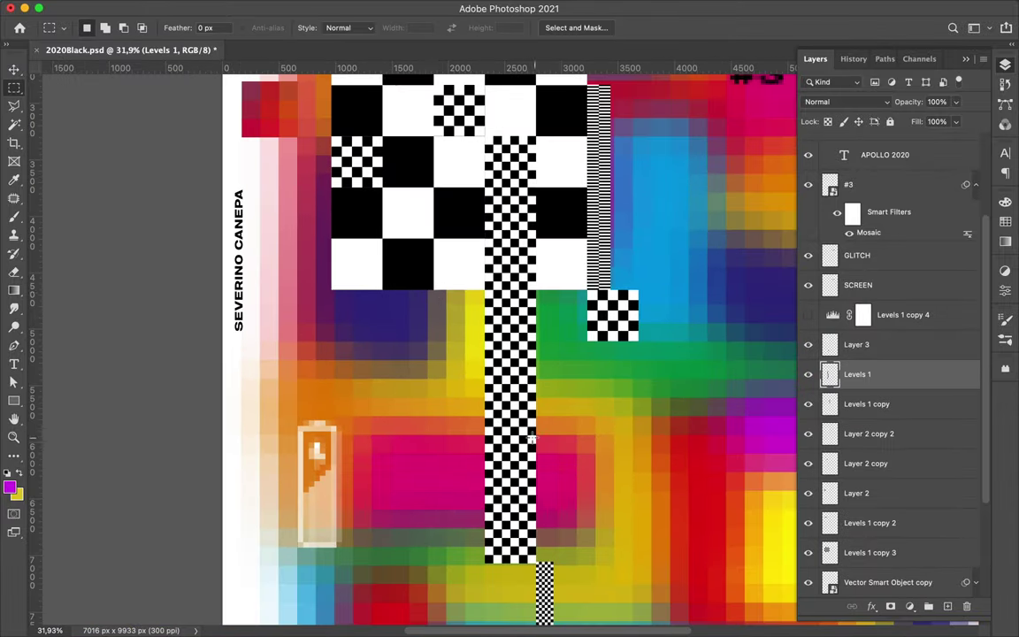
{"action": "left_click_drag", "start_coordinate": [535, 564], "coordinate": [566, 389]}
{"action": "key", "text": "ctrl+j"}
{"action": "key", "text": "ctrl+t"}
{"action": "left_click_drag", "start_coordinate": [537, 425], "coordinate": [531, 302]}
{"action": "scroll", "coordinate": [536, 316], "scroll_direction": "up", "scroll_amount": 2}
{"action": "left_click_drag", "start_coordinate": [281, 285], "coordinate": [192, 285]}
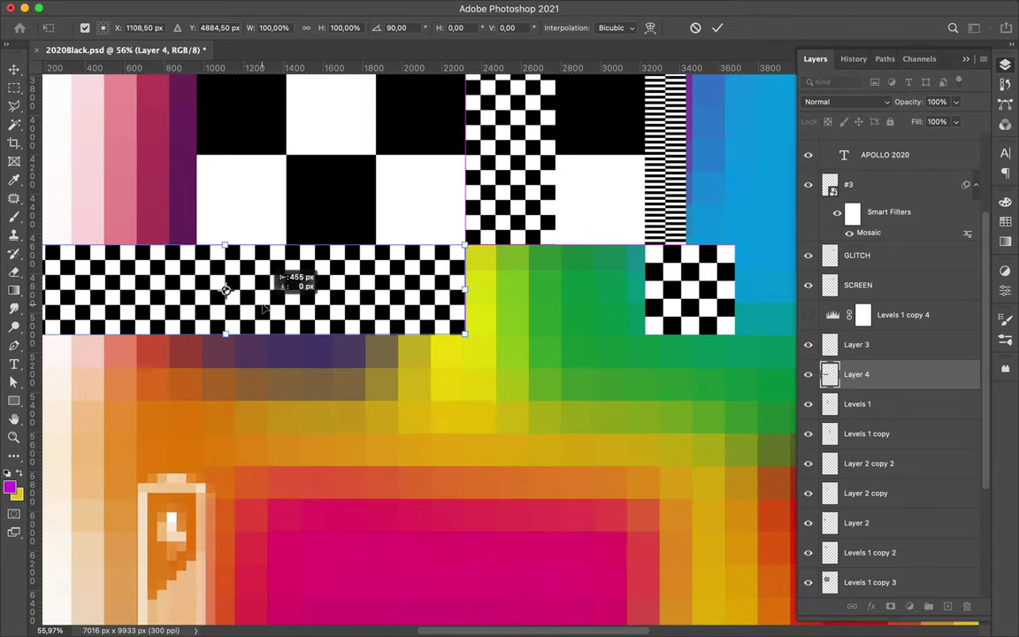
{"action": "key", "text": "Return"}
Step: Delete the checker band's left end where it overlaps the name text
{"action": "key", "text": "m"}
{"action": "scroll", "coordinate": [448, 287], "scroll_direction": "up", "scroll_amount": 3}
{"action": "left_click_drag", "start_coordinate": [604, 427], "coordinate": [482, 163]}
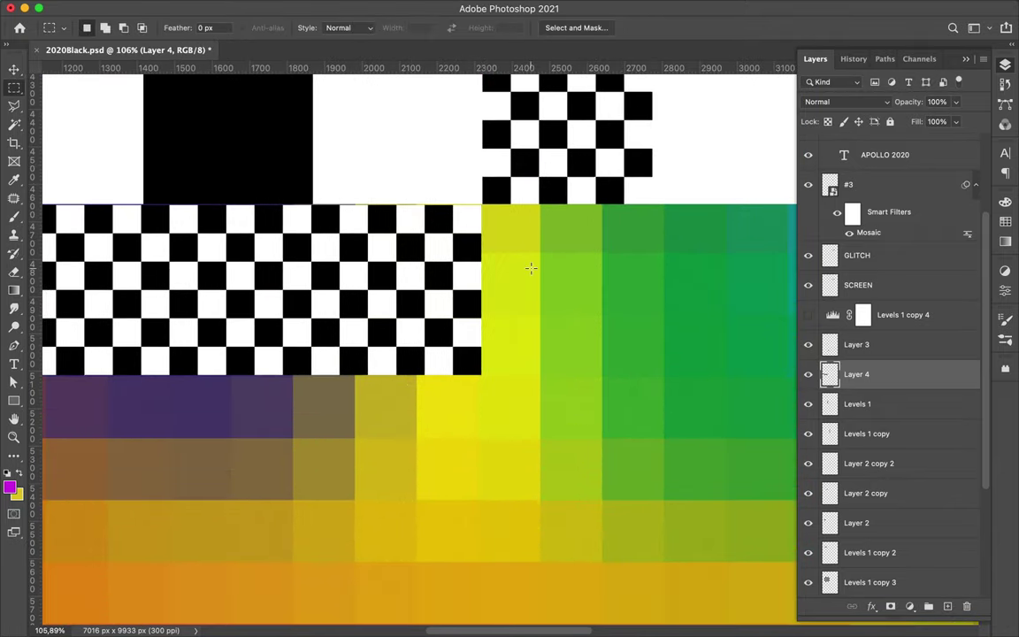
{"action": "scroll", "coordinate": [438, 248], "scroll_direction": "down", "scroll_amount": 3}
{"action": "scroll", "coordinate": [226, 249], "scroll_direction": "down", "scroll_amount": 3}
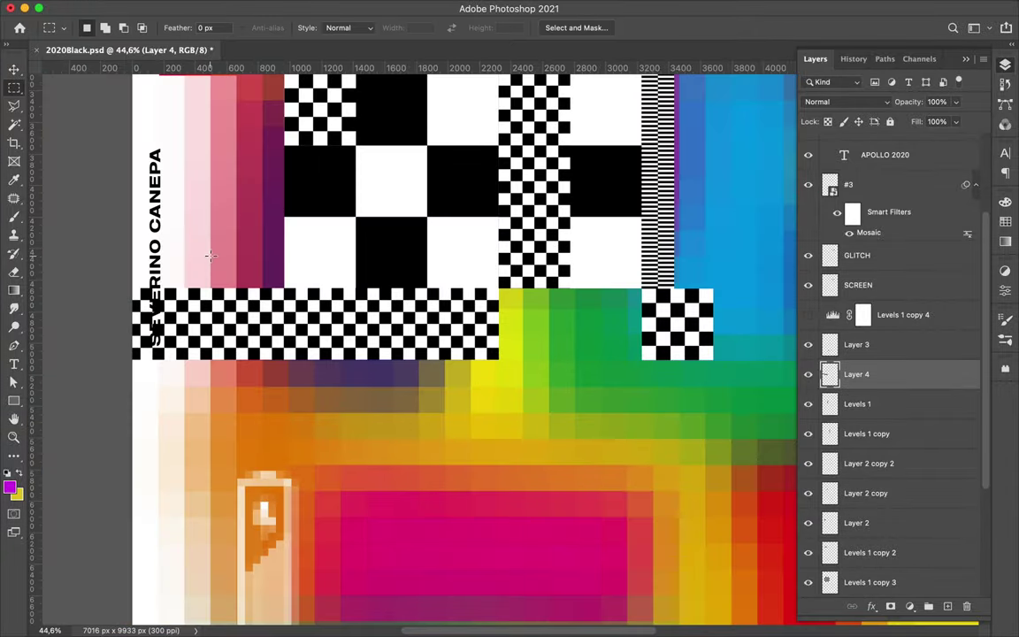
{"action": "left_click_drag", "start_coordinate": [210, 256], "coordinate": [157, 450]}
{"action": "key", "text": "Delete"}
Step: Sample a red from the poster as the working colour
{"action": "scroll", "coordinate": [210, 400], "scroll_direction": "right", "scroll_amount": 3}
{"action": "scroll", "coordinate": [442, 354], "scroll_direction": "down", "scroll_amount": 2}
{"action": "key", "text": "i"}
{"action": "left_click", "coordinate": [591, 500]}
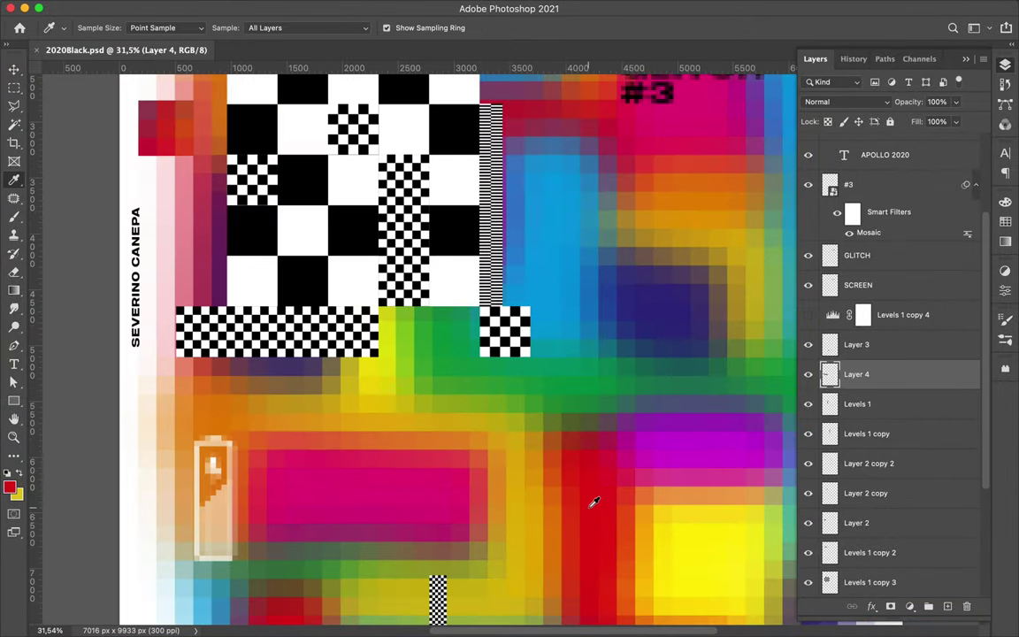
Step: Draw a rectangle below the checker band with a red linear gradient fill at 90°
{"action": "left_click", "coordinate": [155, 29]}
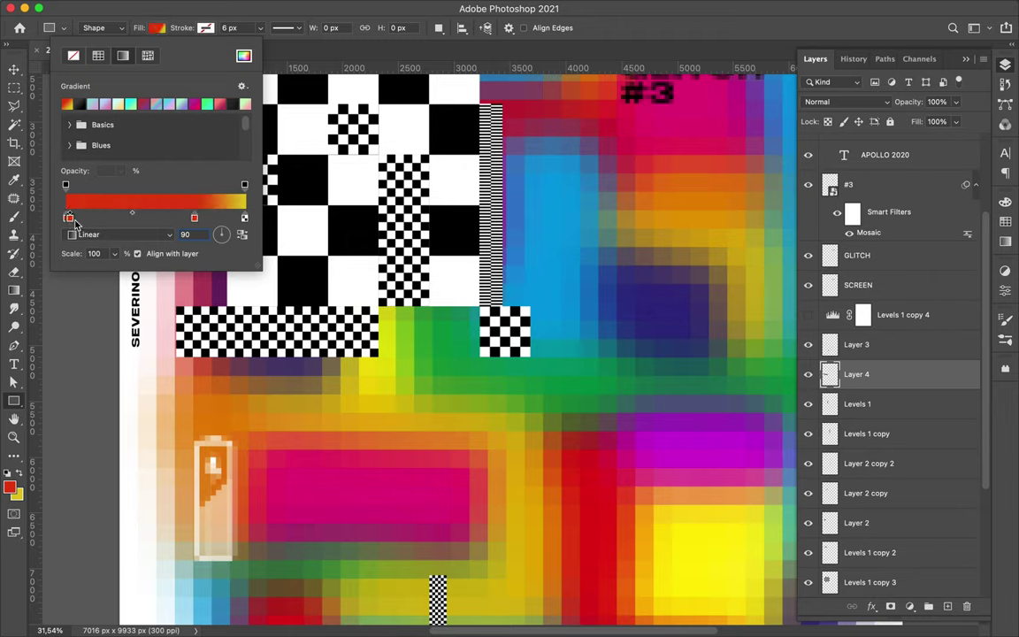
{"action": "left_click_drag", "start_coordinate": [194, 217], "coordinate": [244, 217]}
{"action": "left_click", "coordinate": [434, 327]}
{"action": "mouse_move", "coordinate": [430, 306]}
{"action": "left_mouse_down"}
{"action": "mouse_move", "coordinate": [478, 380]}
{"action": "mouse_move", "coordinate": [480, 414]}
{"action": "left_mouse_up"}
{"action": "key", "text": "a"}
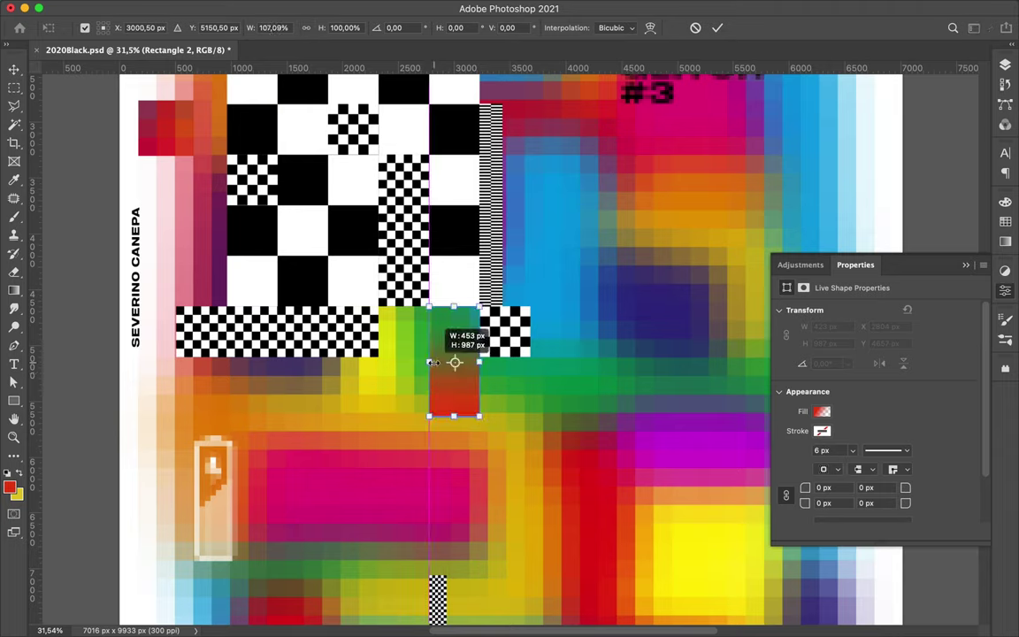
{"action": "left_click", "coordinate": [212, 28]}
{"action": "key", "text": "Return"}
{"action": "left_click", "coordinate": [567, 383]}
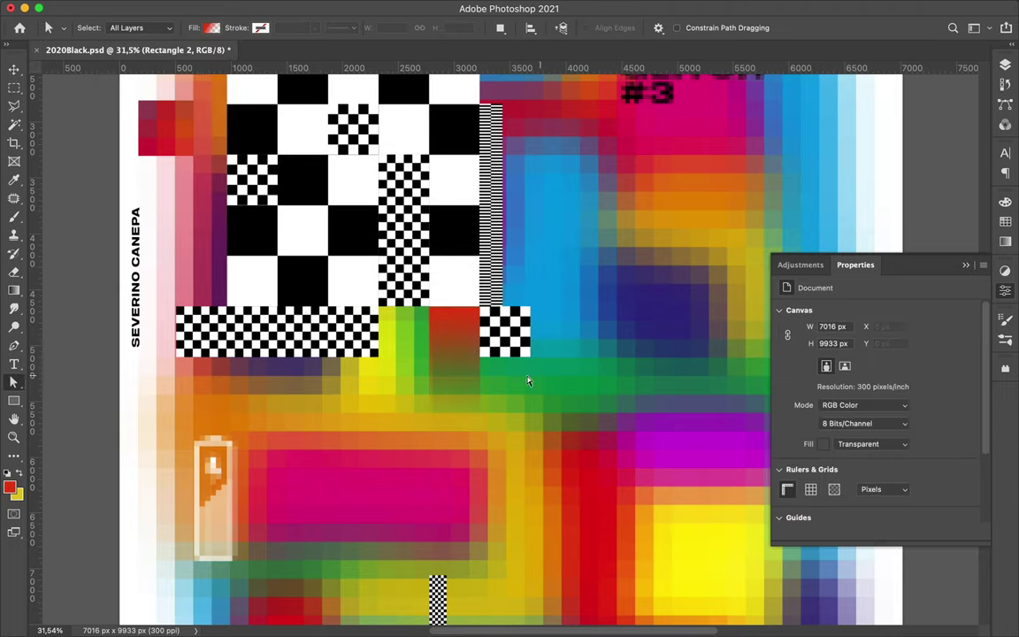
{"action": "key", "text": "v"}
{"action": "left_click", "coordinate": [478, 380]}
Step: Duplicate the red gradient bar to the right and make the copy narrower
{"action": "key", "text": "Return"}
{"action": "left_click_drag", "start_coordinate": [455, 353], "coordinate": [693, 318]}
{"action": "key", "text": "ctrl+t"}
{"action": "left_click_drag", "start_coordinate": [432, 401], "coordinate": [462, 403]}
{"action": "key", "text": "Return"}
{"action": "key", "text": "ctrl+0"}
Step: Bring the striped strip in from Illustrator, scale it down, and place its layer behind the checkerboard
{"action": "left_click", "coordinate": [433, 614]}
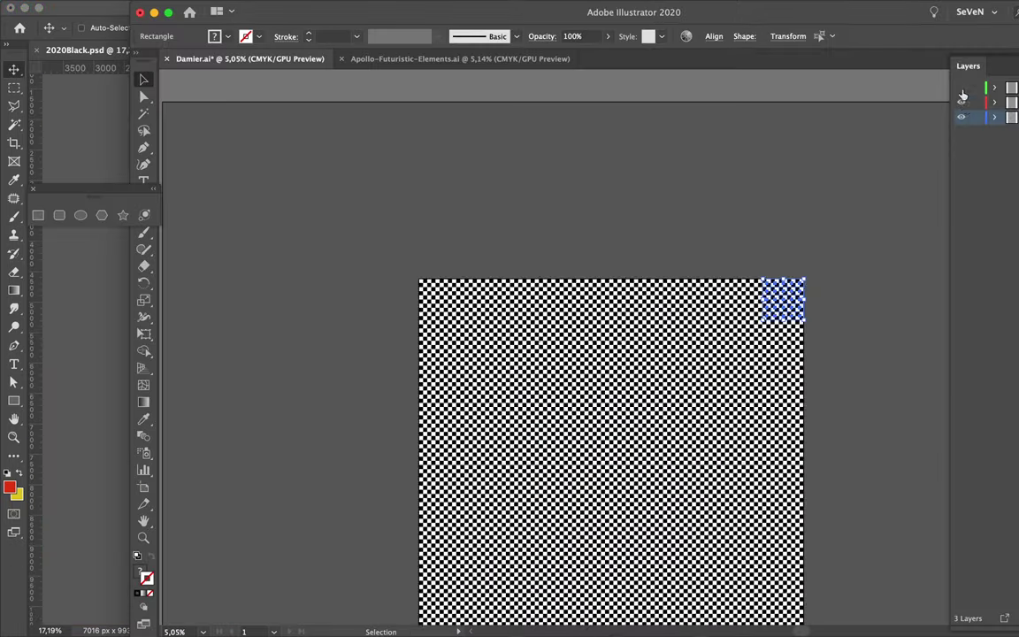
{"action": "mouse_move", "coordinate": [552, 333]}
{"action": "left_mouse_down"}
{"action": "mouse_move", "coordinate": [114, 361]}
{"action": "mouse_move", "coordinate": [477, 265]}
{"action": "left_mouse_up"}
{"action": "left_click_drag", "start_coordinate": [543, 512], "coordinate": [449, 466]}
{"action": "key", "text": "Return"}
{"action": "left_click_drag", "start_coordinate": [875, 369], "coordinate": [875, 530]}
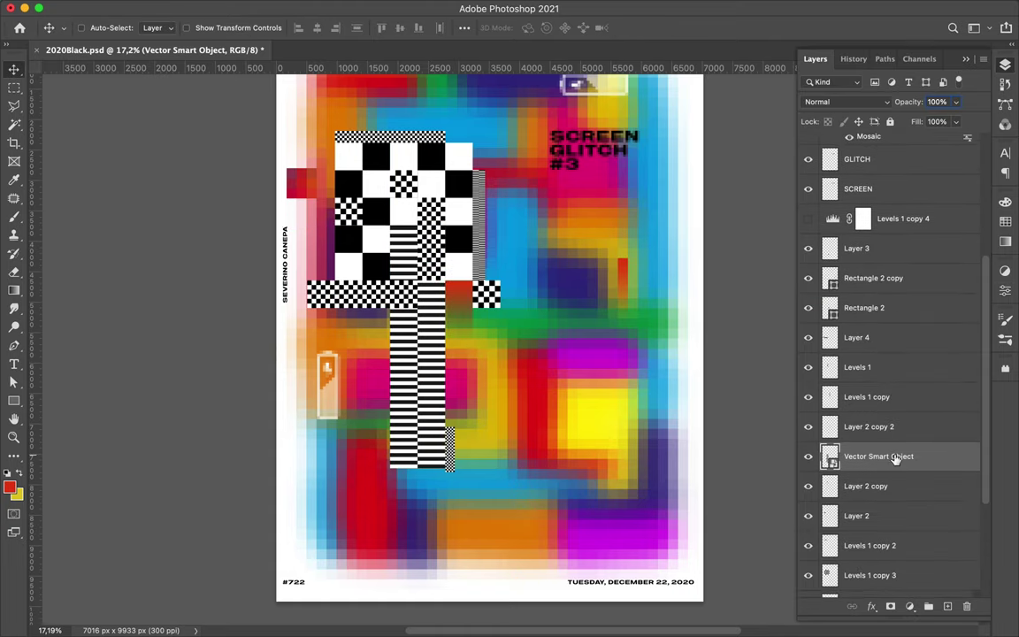
Step: Position the striped strip and duplicate the red gradient bar into the yellow square
{"action": "left_click_drag", "start_coordinate": [455, 445], "coordinate": [449, 433]}
{"action": "scroll", "coordinate": [507, 382], "scroll_direction": "up", "scroll_amount": 3}
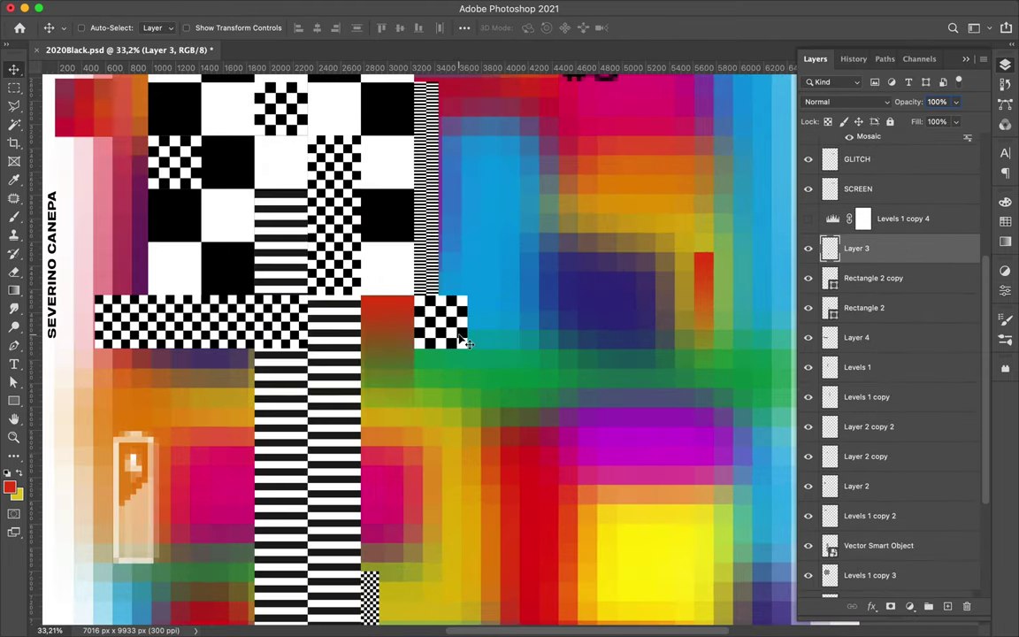
{"action": "left_click", "coordinate": [709, 288], "text": "super"}
{"action": "left_click_drag", "start_coordinate": [709, 289], "coordinate": [610, 442]}
{"action": "key", "text": "a"}
{"action": "left_click", "coordinate": [211, 27]}
{"action": "key", "text": "Escape"}
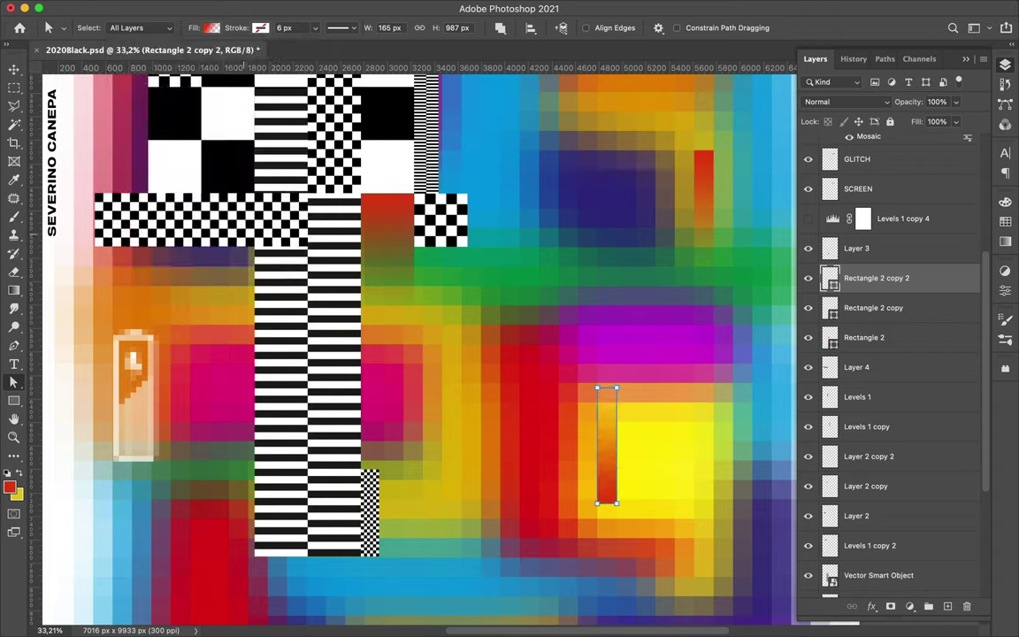
{"action": "key", "text": "v"}
Step: Duplicate the red bar again beside the first copy
{"action": "scroll", "coordinate": [610, 459], "scroll_direction": "up", "scroll_amount": 3}
{"action": "scroll", "coordinate": [550, 458], "scroll_direction": "down", "scroll_amount": 2}
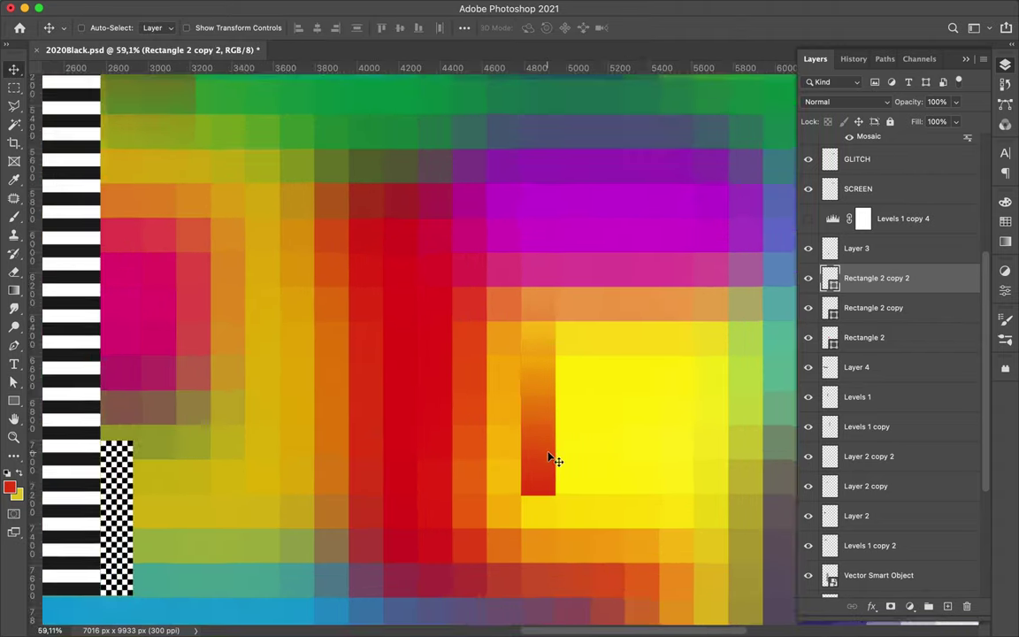
{"action": "left_click_drag", "start_coordinate": [550, 459], "coordinate": [686, 458]}
{"action": "scroll", "coordinate": [414, 478], "scroll_direction": "down", "scroll_amount": 4}
Step: Sample blue from the poster and draw a small blue gradient bar beside the stripes
{"action": "key", "text": "i"}
{"action": "left_click", "coordinate": [394, 392]}
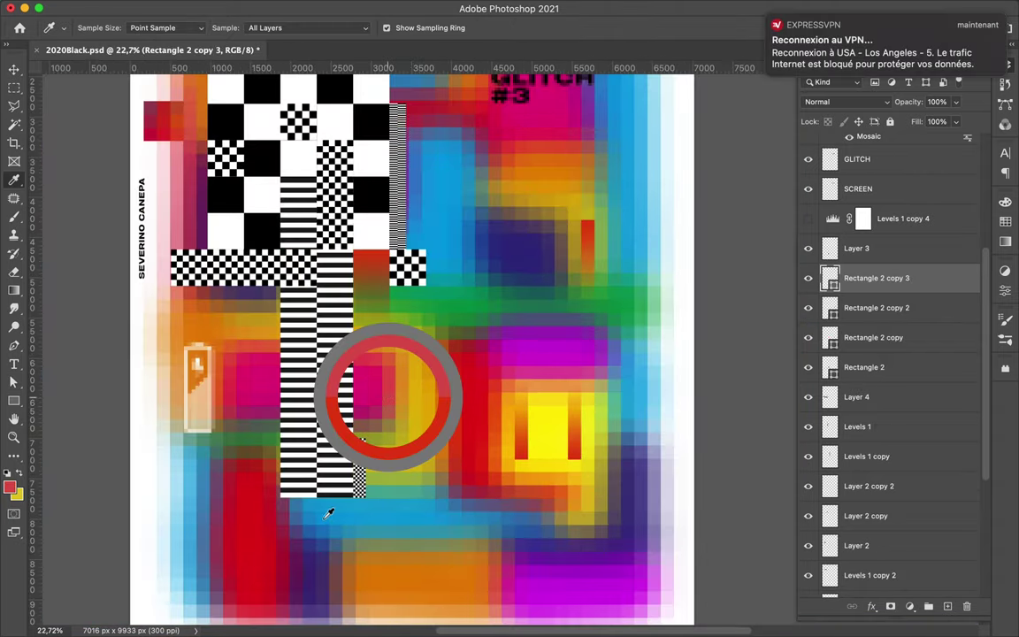
{"action": "left_click_drag", "start_coordinate": [393, 392], "coordinate": [330, 498]}
{"action": "key", "text": "u"}
{"action": "scroll", "coordinate": [366, 367], "scroll_direction": "up", "scroll_amount": 2}
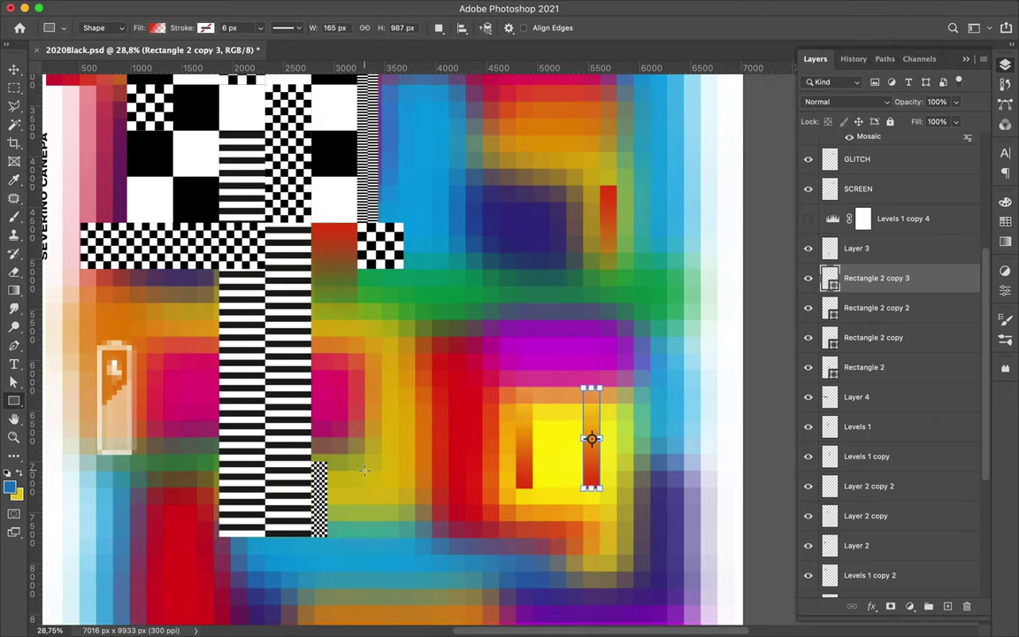
{"action": "left_click_drag", "start_coordinate": [380, 505], "coordinate": [382, 506]}
{"action": "key", "text": "a"}
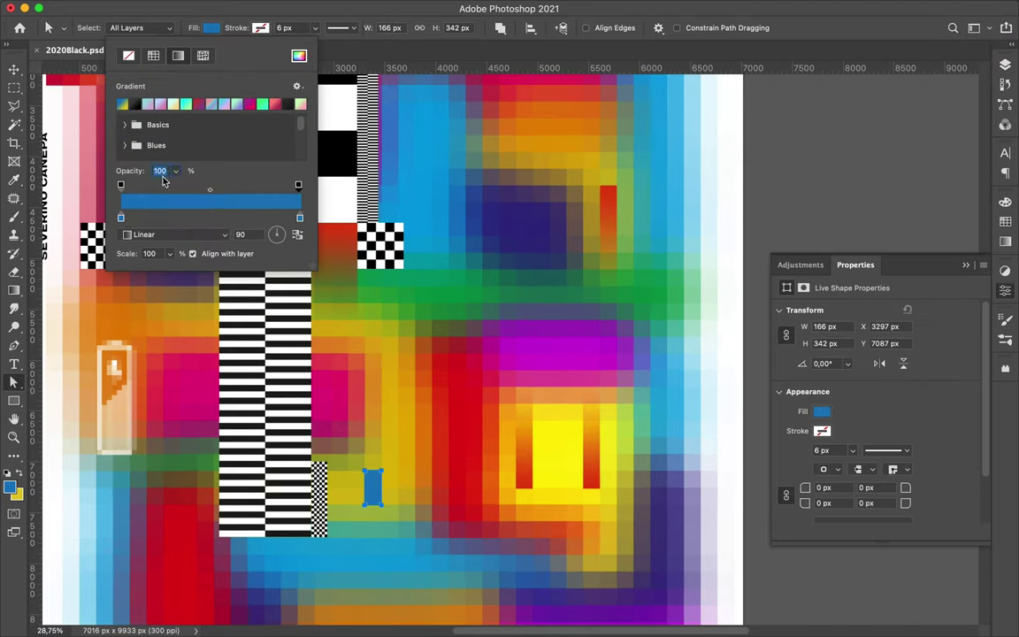
{"action": "key", "text": "v"}
Step: Make stretched and repositioned copies of the blue bar across the poster
{"action": "left_click_drag", "start_coordinate": [376, 482], "coordinate": [707, 420]}
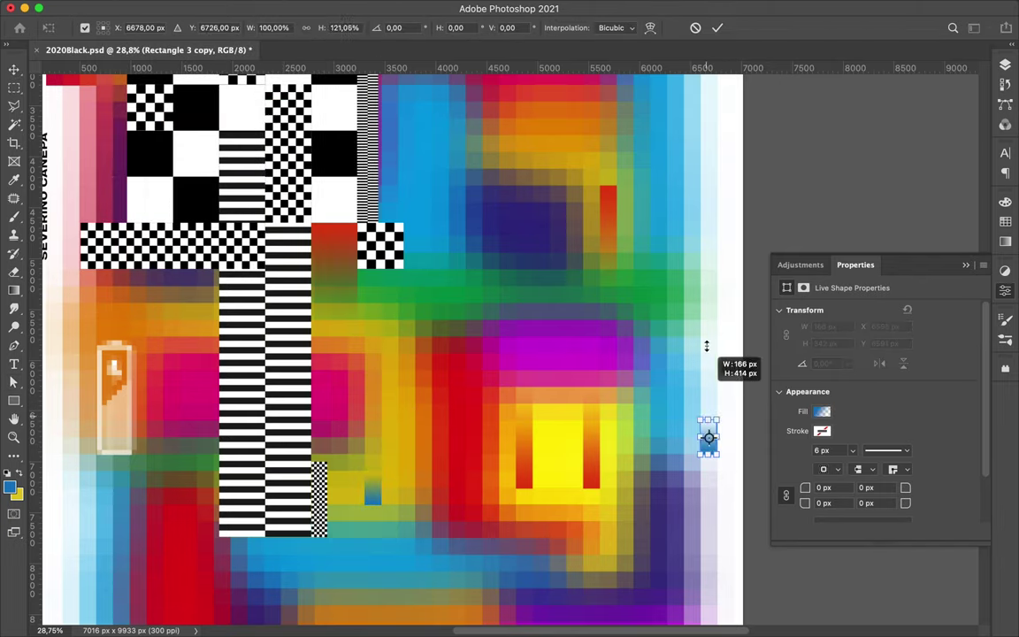
{"action": "scroll", "coordinate": [712, 323], "scroll_direction": "up", "scroll_amount": 3}
{"action": "key", "text": "Return"}
{"action": "mouse_move", "coordinate": [632, 371]}
{"action": "left_mouse_down"}
{"action": "mouse_move", "coordinate": [466, 378]}
{"action": "mouse_move", "coordinate": [495, 323]}
{"action": "left_mouse_up"}
{"action": "scroll", "coordinate": [466, 378], "scroll_direction": "down", "scroll_amount": 3}
{"action": "scroll", "coordinate": [495, 324], "scroll_direction": "down", "scroll_amount": 5}
Step: Give the new rectangle a black fill and a 16 px white outline
{"action": "key", "text": "u"}
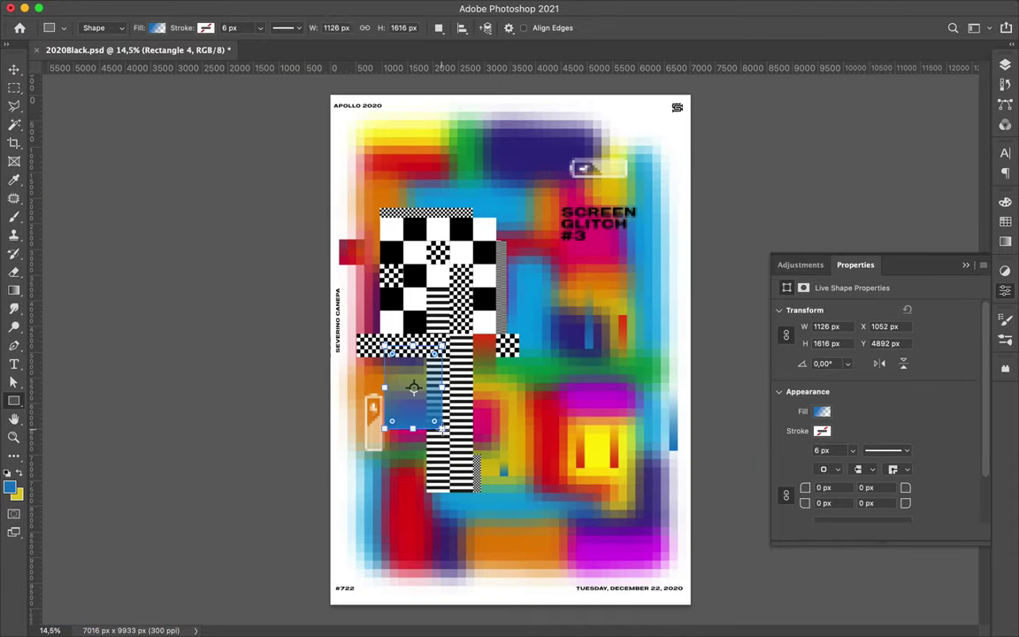
{"action": "key", "text": "a"}
{"action": "left_click", "coordinate": [211, 27]}
{"action": "left_click", "coordinate": [114, 94]}
{"action": "left_click", "coordinate": [260, 27]}
{"action": "left_click", "coordinate": [177, 93]}
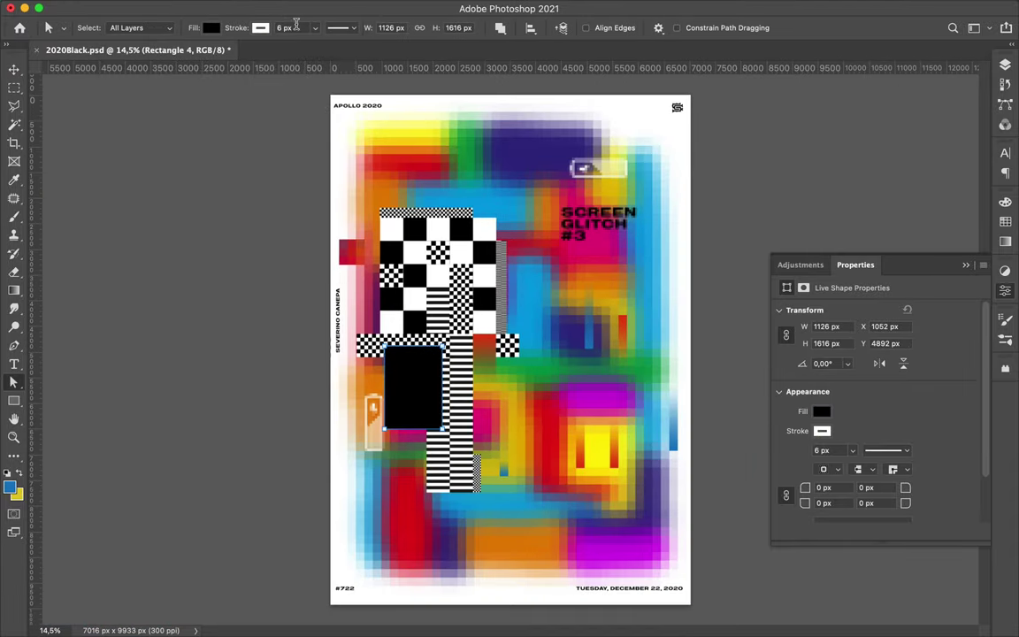
{"action": "key", "text": "Return"}
Step: Send the black box down the layer stack and duplicate it into new positions
{"action": "key", "text": "v"}
{"action": "scroll", "coordinate": [375, 314], "scroll_direction": "up", "scroll_amount": 5}
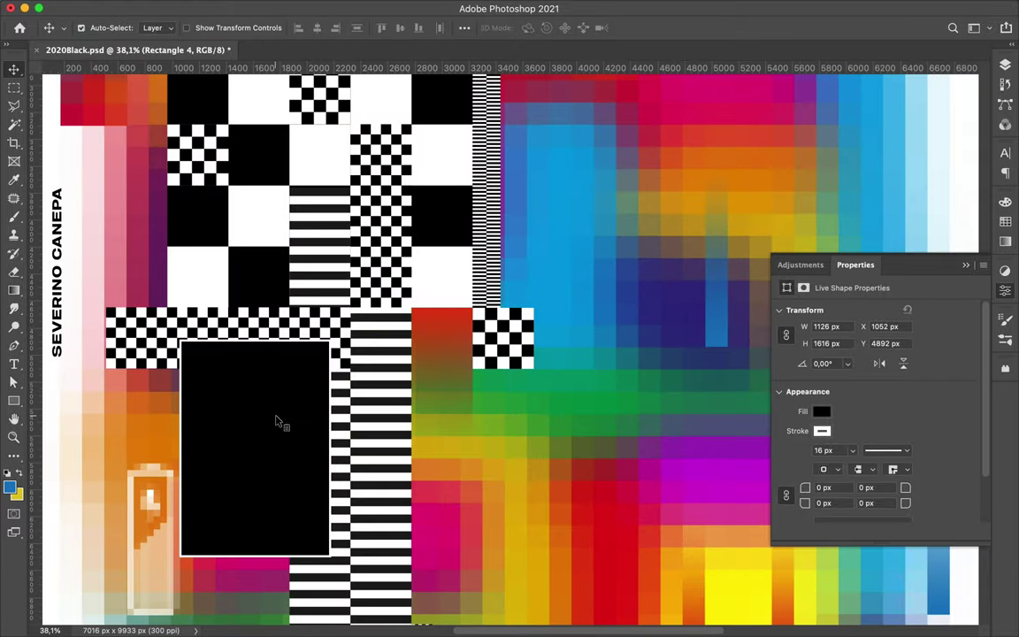
{"action": "key", "text": "F7"}
{"action": "key", "text": "ctrl+bracketleft"}
{"action": "key", "text": "ctrl+bracketleft"}
{"action": "key", "text": "ctrl+bracketleft"}
{"action": "key", "text": "ctrl+bracketleft"}
{"action": "key", "text": "ctrl+bracketleft"}
{"action": "key", "text": "ctrl+bracketleft"}
{"action": "key", "text": "ctrl+bracketleft"}
{"action": "key", "text": "ctrl+bracketleft"}
{"action": "key", "text": "ctrl+bracketleft"}
{"action": "scroll", "coordinate": [299, 418], "scroll_direction": "down", "scroll_amount": 2}
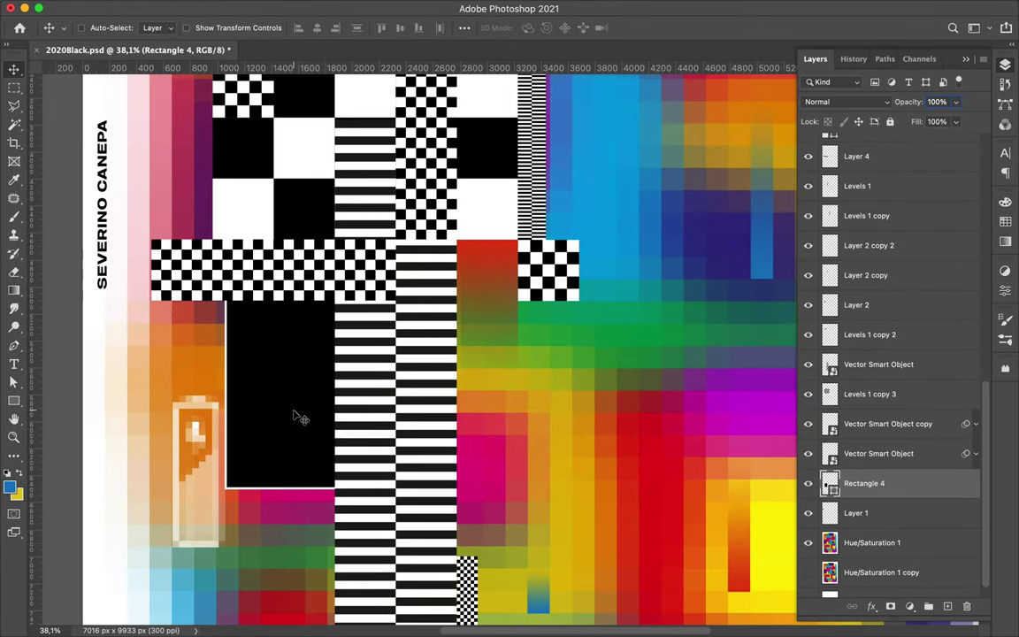
{"action": "mouse_move", "coordinate": [299, 417]}
{"action": "left_mouse_down"}
{"action": "mouse_move", "coordinate": [265, 415]}
{"action": "mouse_move", "coordinate": [403, 458]}
{"action": "left_mouse_up"}
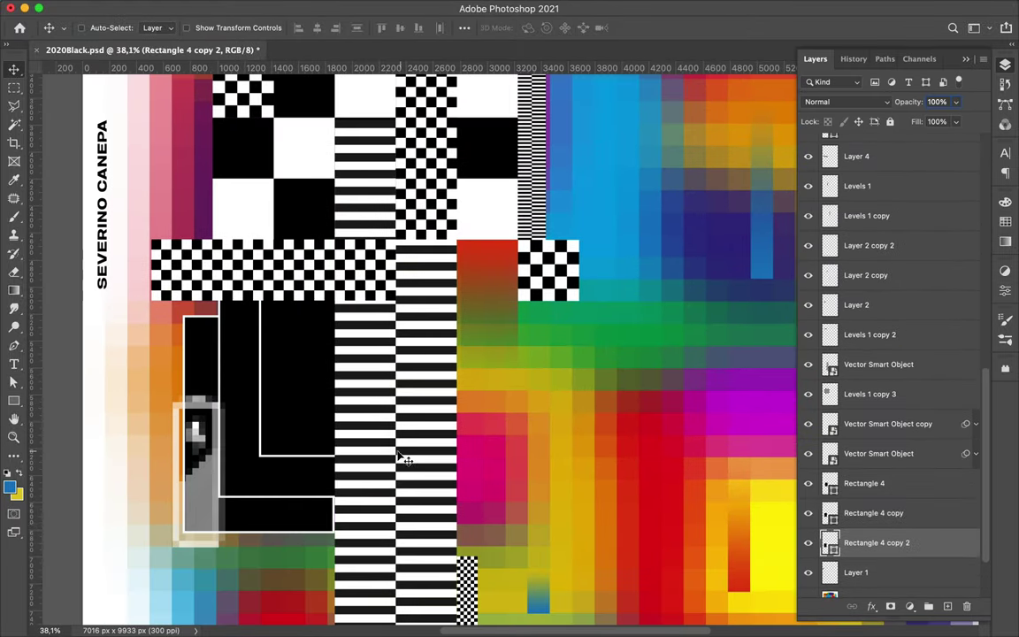
Step: Copy the checker block onto the black boxes as small scaled squares
{"action": "scroll", "coordinate": [509, 352], "scroll_direction": "down", "scroll_amount": 3}
{"action": "mouse_move", "coordinate": [341, 389]}
{"action": "left_mouse_down"}
{"action": "mouse_move", "coordinate": [325, 371]}
{"action": "mouse_move", "coordinate": [339, 378]}
{"action": "left_mouse_up"}
{"action": "key", "text": "ctrl+t"}
{"action": "key", "text": "Return"}
{"action": "scroll", "coordinate": [345, 386], "scroll_direction": "up", "scroll_amount": 3}
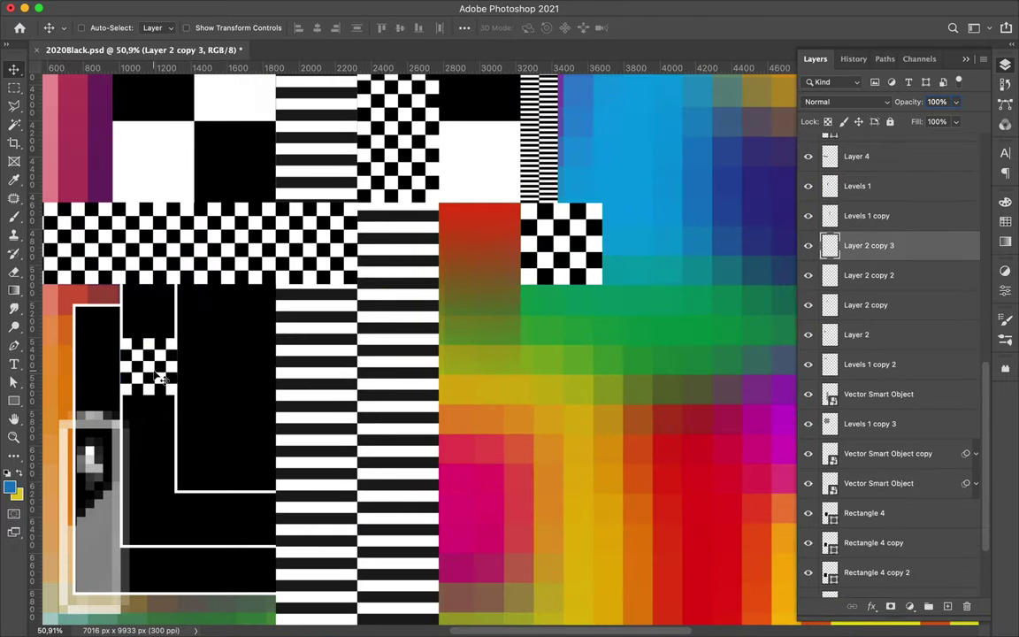
{"action": "scroll", "coordinate": [160, 379], "scroll_direction": "up", "scroll_amount": 2}
{"action": "left_click_drag", "start_coordinate": [160, 378], "coordinate": [281, 522]}
{"action": "scroll", "coordinate": [273, 374], "scroll_direction": "down", "scroll_amount": 3}
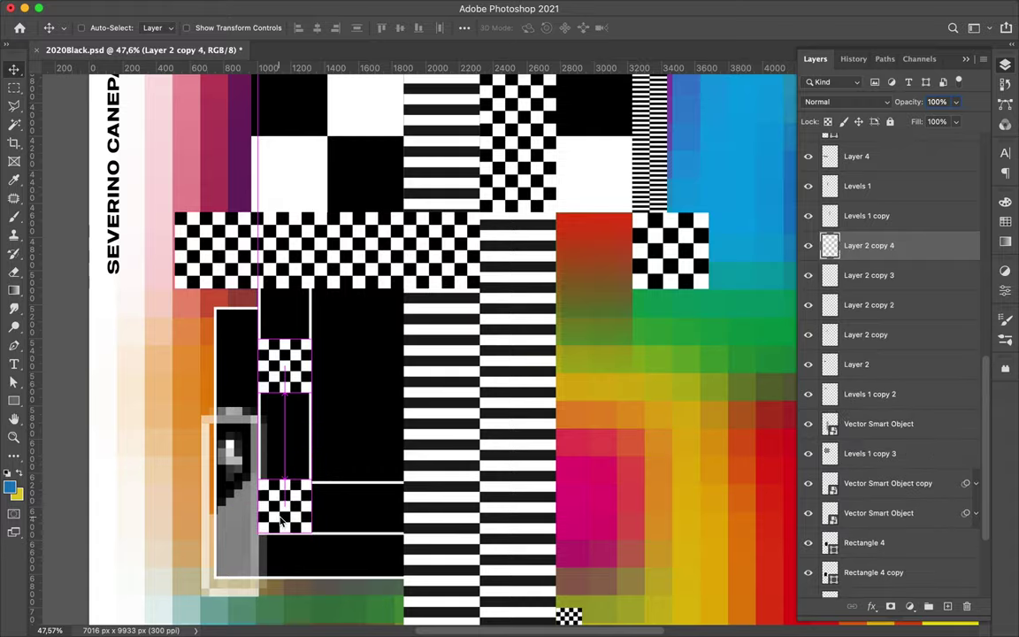
{"action": "scroll", "coordinate": [281, 522], "scroll_direction": "down", "scroll_amount": 2}
{"action": "scroll", "coordinate": [281, 521], "scroll_direction": "down", "scroll_amount": 2}
{"action": "scroll", "coordinate": [475, 421], "scroll_direction": "up", "scroll_amount": 3}
{"action": "left_click", "coordinate": [474, 421], "text": "ctrl"}
{"action": "scroll", "coordinate": [892, 298], "scroll_direction": "up", "scroll_amount": 5}
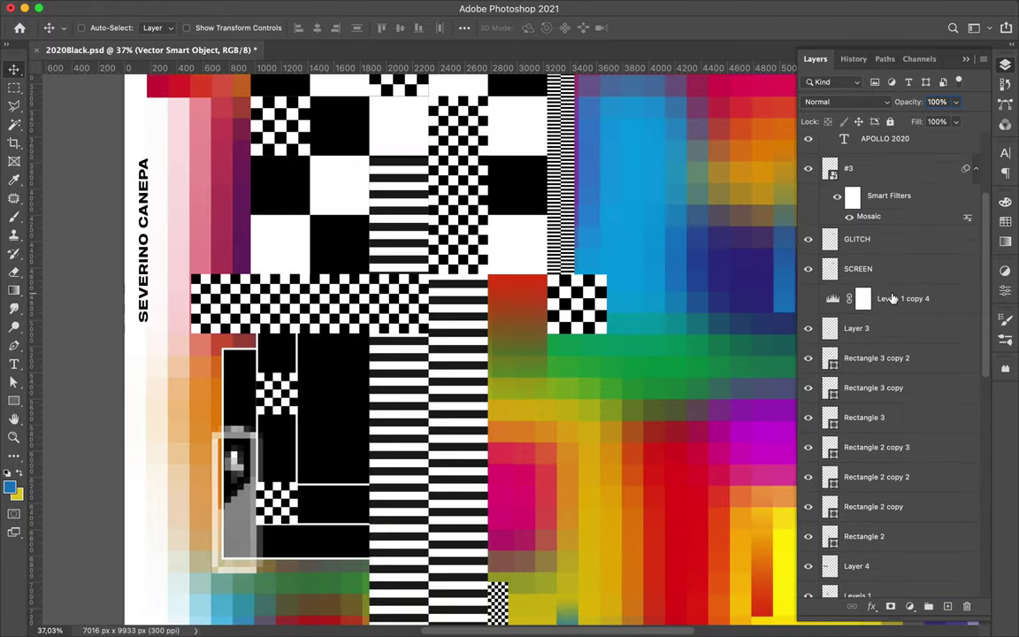
Step: Duplicate the Levels adjustment layer and re-commit the black box shape's transform
{"action": "left_click_drag", "start_coordinate": [891, 298], "coordinate": [901, 482]}
{"action": "key", "text": "m"}
{"action": "scroll", "coordinate": [322, 350], "scroll_direction": "up", "scroll_amount": 4}
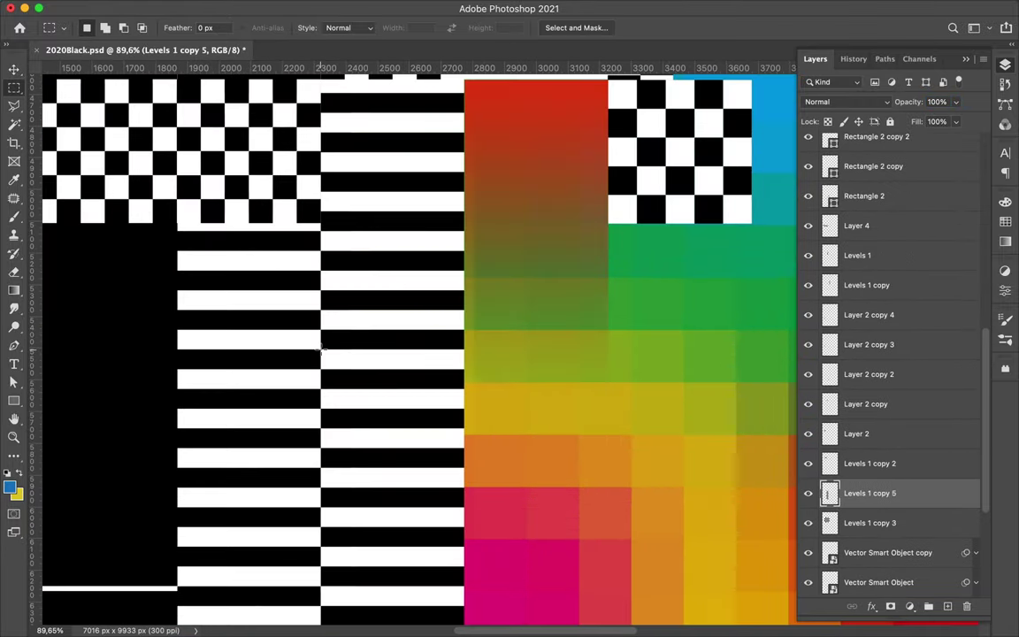
{"action": "key", "text": "v"}
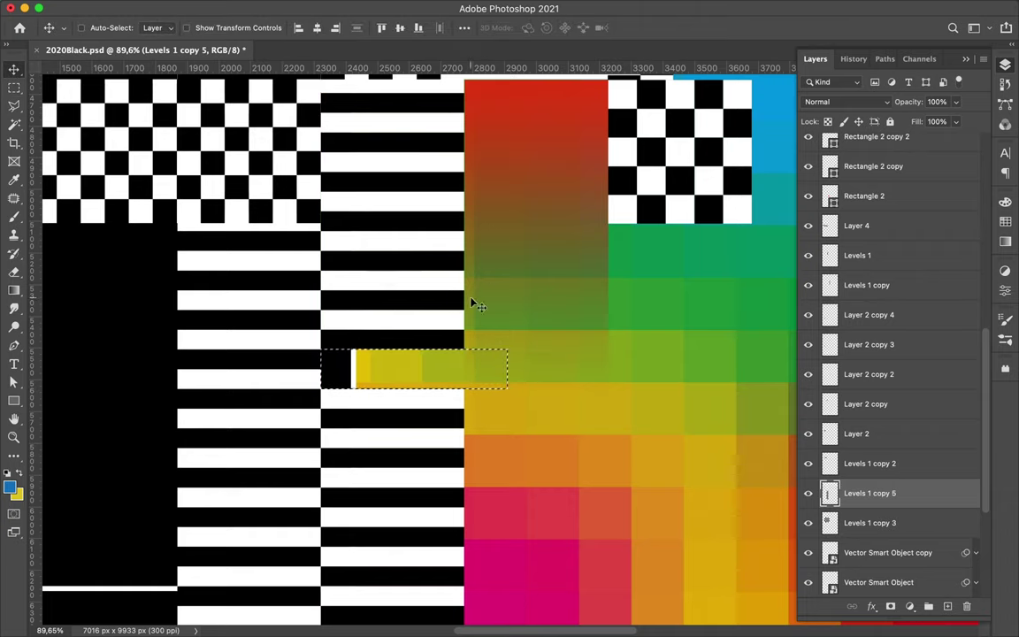
{"action": "scroll", "coordinate": [398, 295], "scroll_direction": "down", "scroll_amount": 2}
{"action": "left_click", "coordinate": [398, 295], "text": "ctrl"}
{"action": "key", "text": "ctrl+t"}
{"action": "key", "text": "Return"}
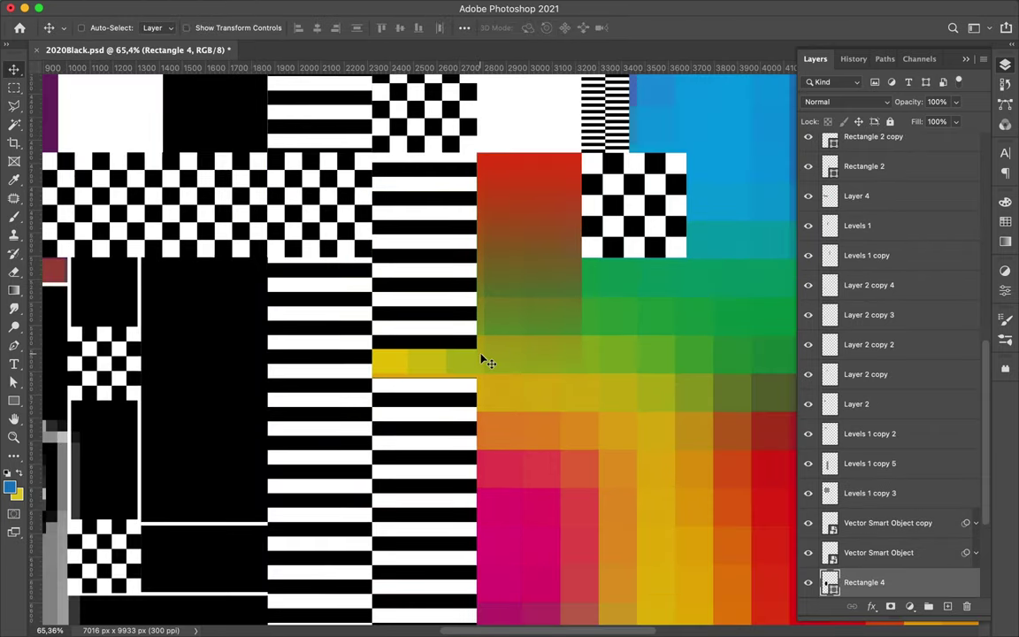
Step: Copy the blue fading bar onto the striped column and transform the copy
{"action": "scroll", "coordinate": [482, 357], "scroll_direction": "down", "scroll_amount": 2}
{"action": "left_click", "coordinate": [503, 601], "text": "ctrl"}
{"action": "mouse_move", "coordinate": [504, 601]}
{"action": "left_mouse_down"}
{"action": "mouse_move", "coordinate": [251, 385]}
{"action": "mouse_move", "coordinate": [334, 488]}
{"action": "left_mouse_up"}
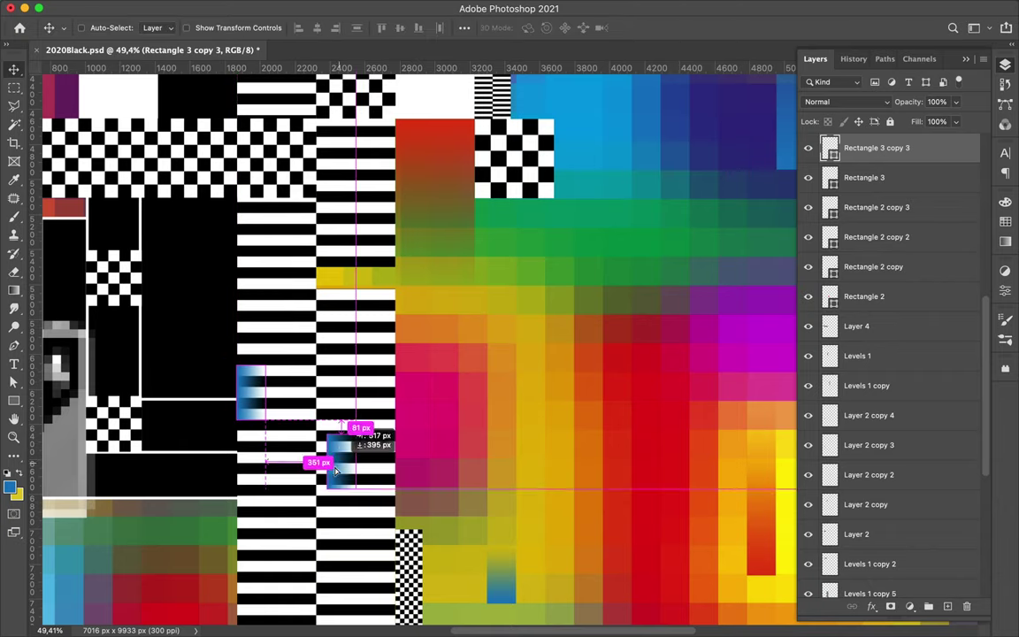
{"action": "scroll", "coordinate": [333, 495], "scroll_direction": "down", "scroll_amount": 2}
{"action": "scroll", "coordinate": [334, 494], "scroll_direction": "up", "scroll_amount": 1}
{"action": "key", "text": "ctrl+alt+t"}
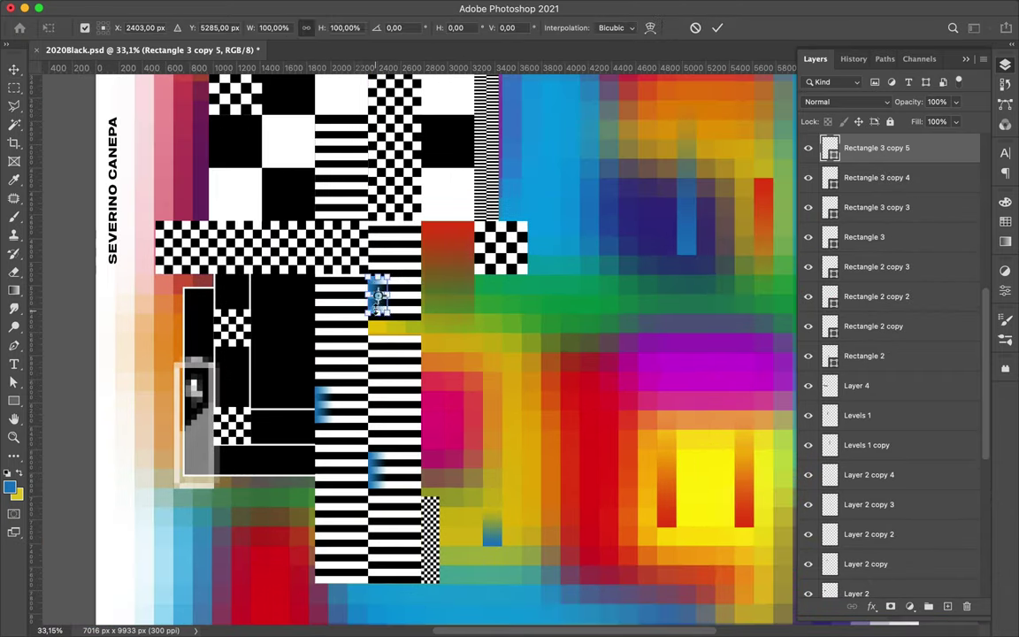
{"action": "scroll", "coordinate": [377, 292], "scroll_direction": "up", "scroll_amount": 4}
{"action": "key", "text": "Return"}
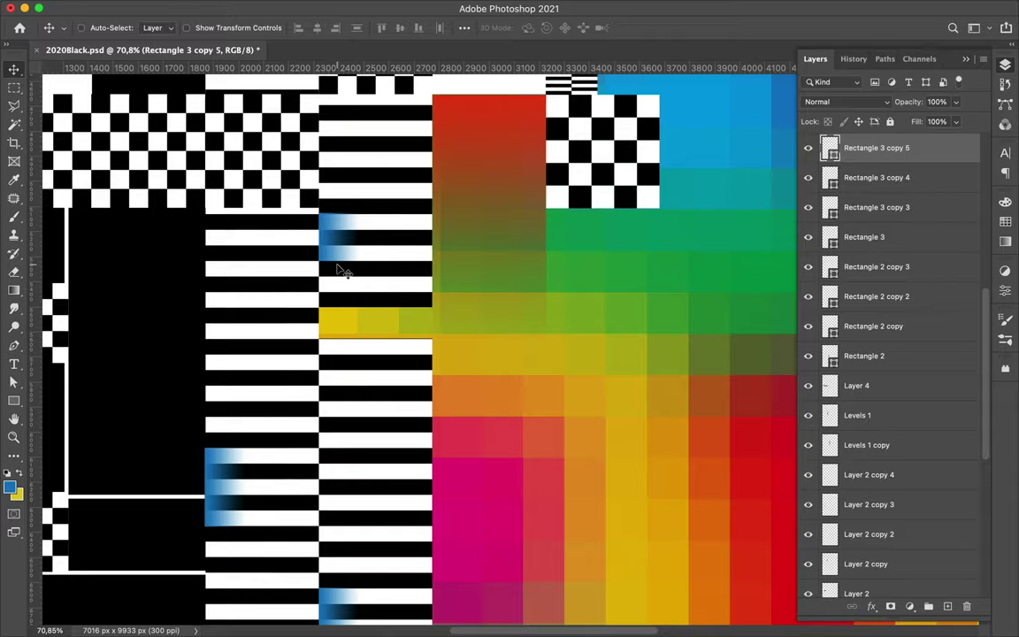
Step: Duplicate the red gradient bar, rotate it horizontal and place it across the stripes
{"action": "scroll", "coordinate": [340, 265], "scroll_direction": "down", "scroll_amount": 3}
{"action": "key", "text": "ctrl+j"}
{"action": "key", "text": "ctrl+t"}
{"action": "left_click_drag", "start_coordinate": [528, 367], "coordinate": [453, 395]}
{"action": "key", "text": "Return"}
Step: Set the red bar's fill gradient angle to −175 so it fades the opposite way
{"action": "key", "text": "a"}
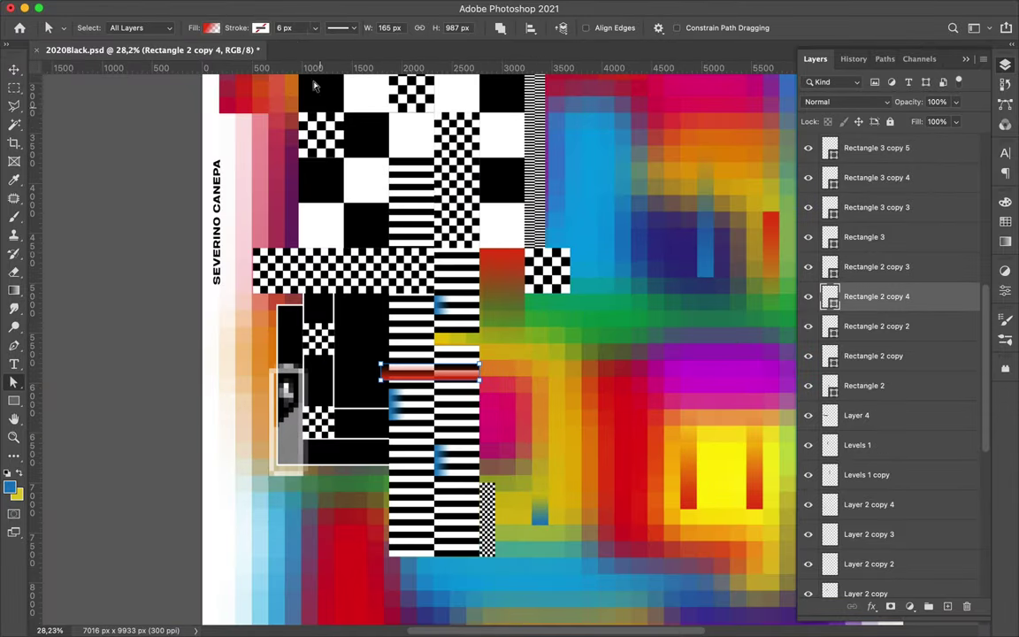
{"action": "scroll", "coordinate": [425, 389], "scroll_direction": "up", "scroll_amount": 5}
{"action": "left_click", "coordinate": [212, 28]}
{"action": "left_click", "coordinate": [274, 236]}
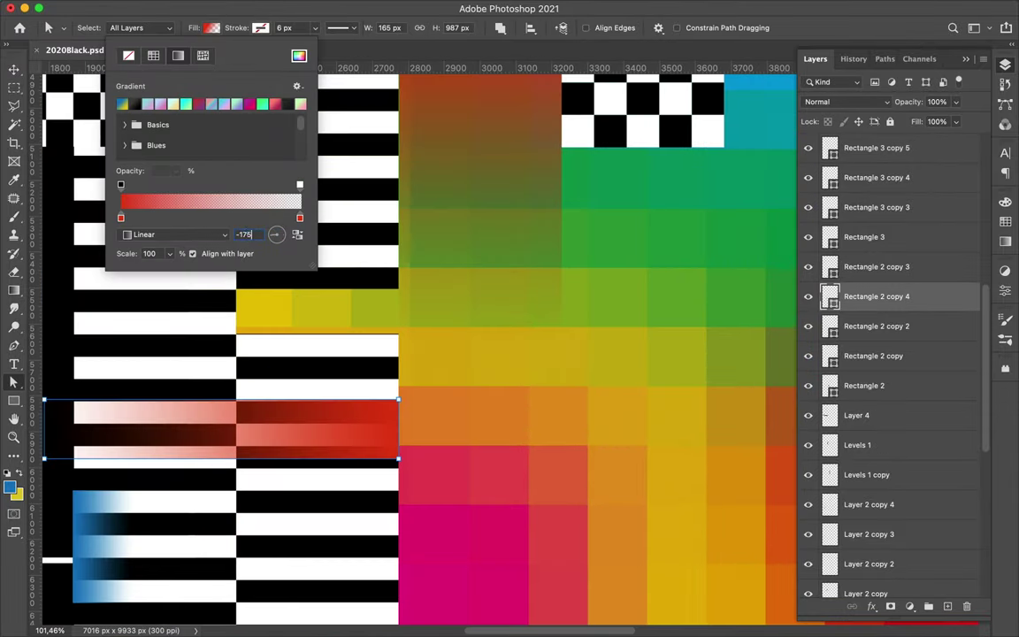
{"action": "key", "text": "Return"}
{"action": "scroll", "coordinate": [265, 424], "scroll_direction": "left", "scroll_amount": 2}
Step: Squash the red bar into a thin horizontal strip
{"action": "key", "text": "ctrl+t"}
{"action": "left_click_drag", "start_coordinate": [273, 461], "coordinate": [269, 422]}
{"action": "key", "text": "Return"}
{"action": "key", "text": "v"}
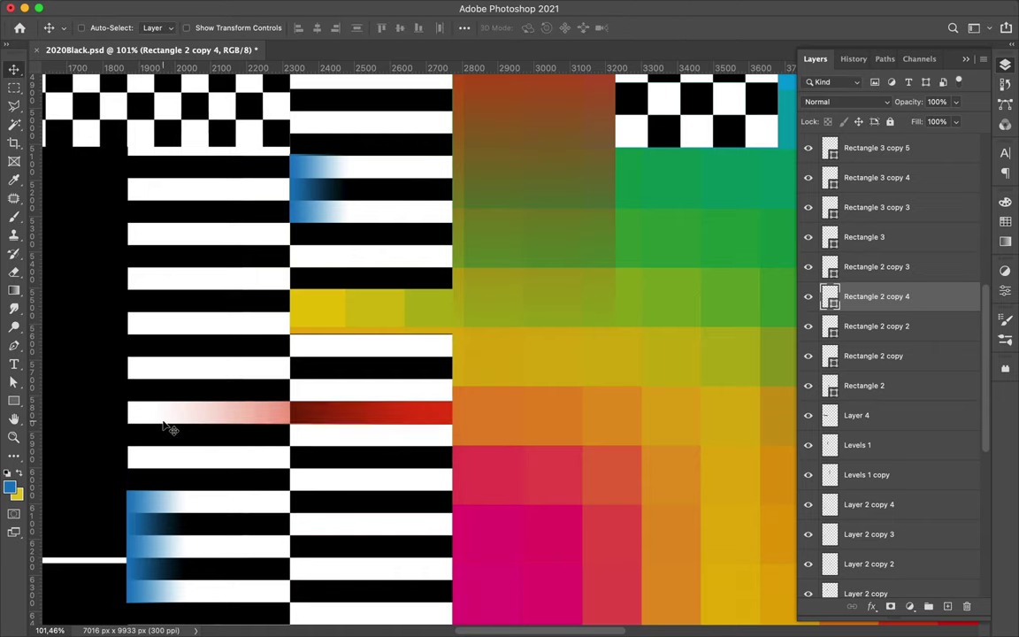
{"action": "scroll", "coordinate": [167, 425], "scroll_direction": "down", "scroll_amount": 2}
{"action": "scroll", "coordinate": [166, 425], "scroll_direction": "down", "scroll_amount": 3}
Step: Duplicate the red strip to another spot and copy one up near the checkerboard top
{"action": "left_click_drag", "start_coordinate": [407, 393], "coordinate": [459, 442]}
{"action": "scroll", "coordinate": [460, 442], "scroll_direction": "down", "scroll_amount": 1}
{"action": "scroll", "coordinate": [466, 425], "scroll_direction": "down", "scroll_amount": 1}
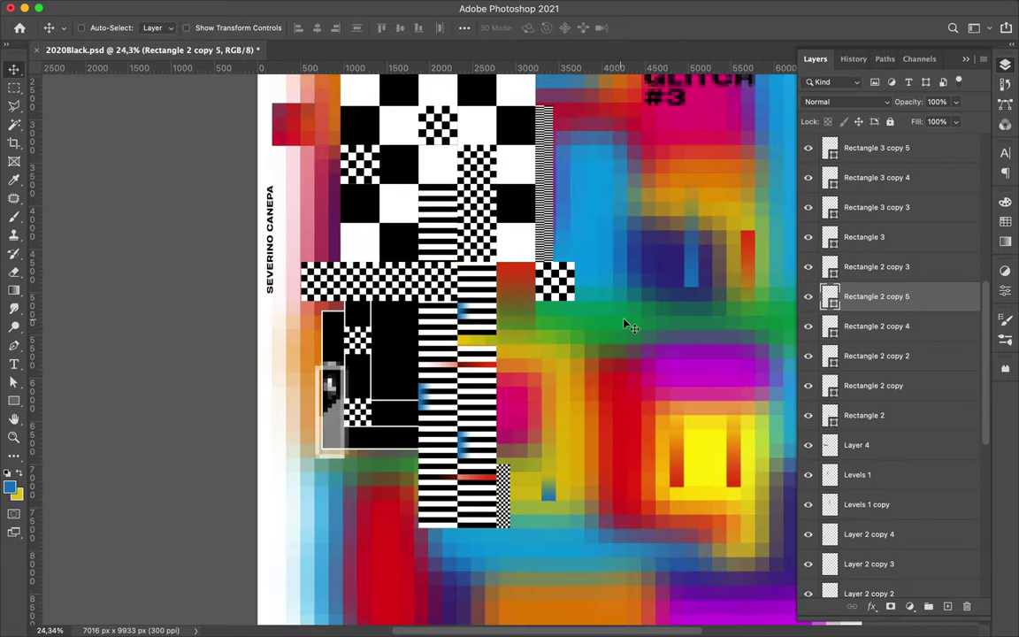
{"action": "scroll", "coordinate": [684, 375], "scroll_direction": "up", "scroll_amount": 3}
{"action": "left_click", "coordinate": [683, 374]}
{"action": "left_click_drag", "start_coordinate": [529, 522], "coordinate": [566, 195]}
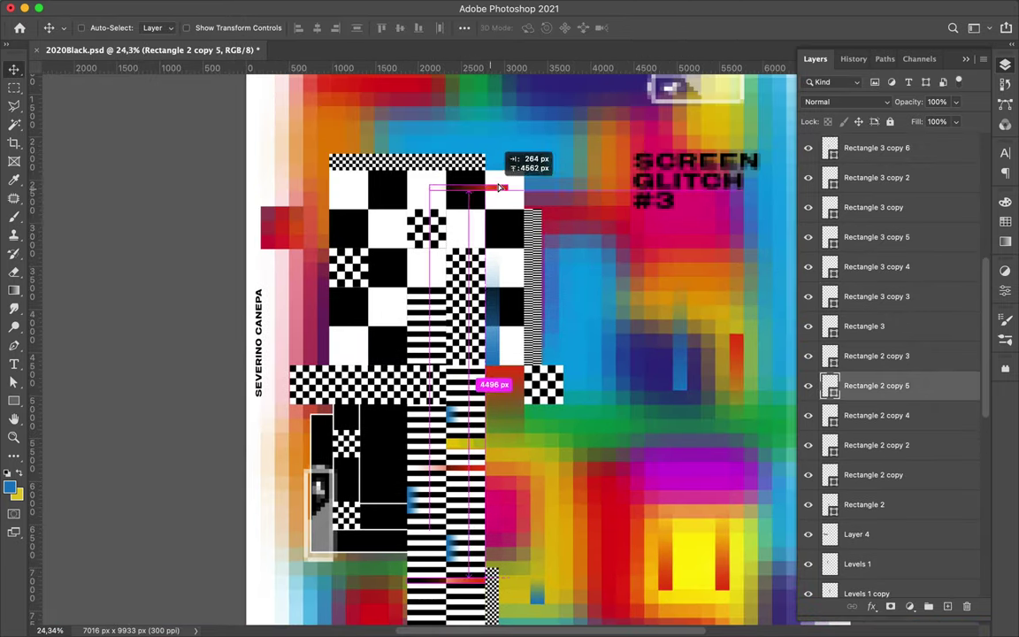
{"action": "scroll", "coordinate": [567, 196], "scroll_direction": "up", "scroll_amount": 3}
{"action": "scroll", "coordinate": [569, 200], "scroll_direction": "up", "scroll_amount": 3}
{"action": "scroll", "coordinate": [567, 200], "scroll_direction": "down", "scroll_amount": 5}
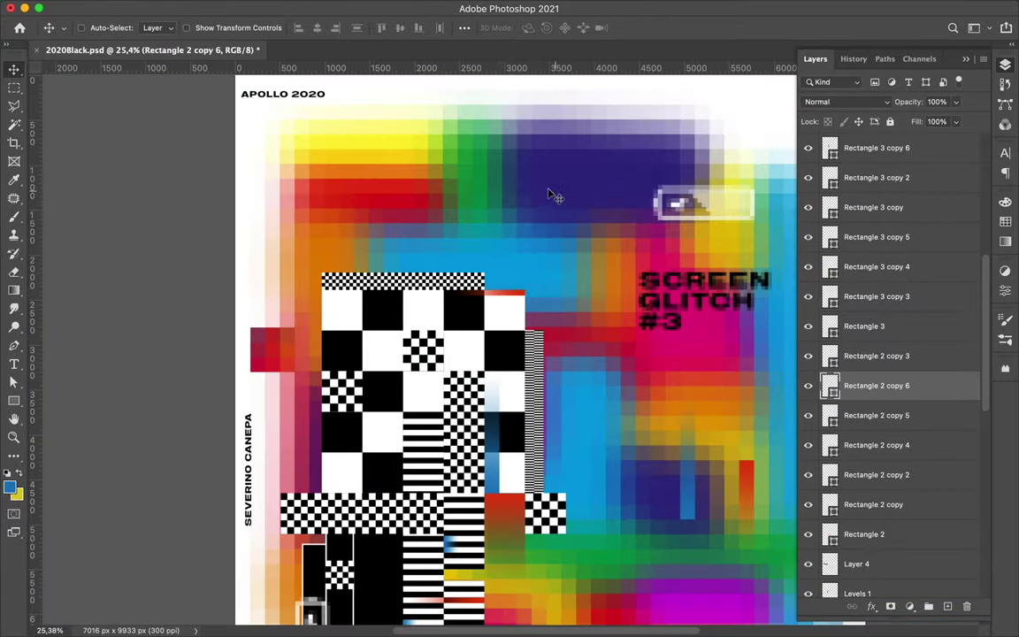
Step: Give the small bar a transparent-to-yellow gradient fill
{"action": "key", "text": "u"}
{"action": "key", "text": "a"}
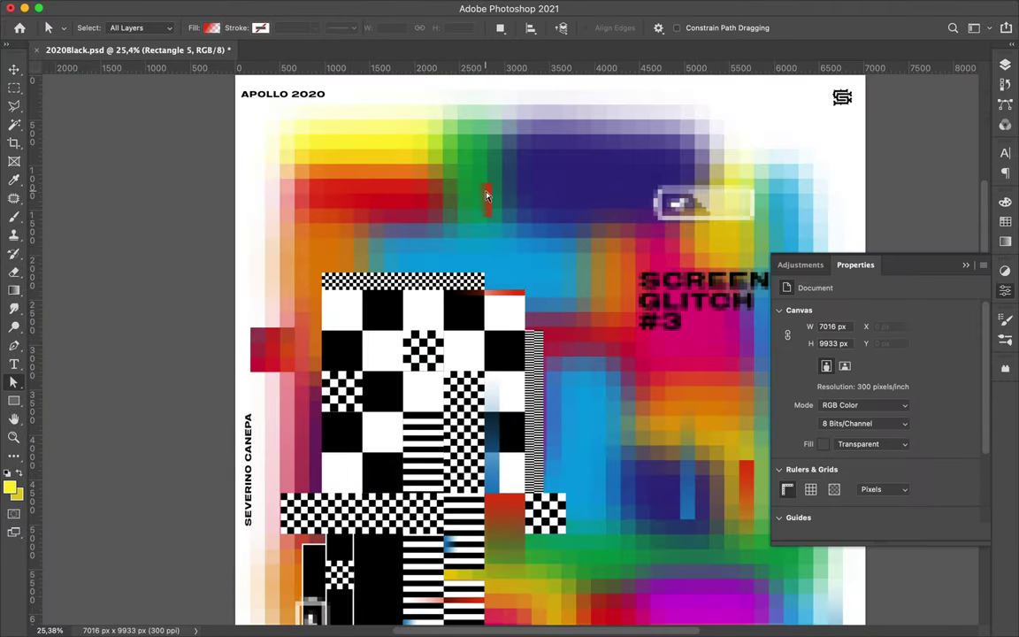
{"action": "left_click", "coordinate": [210, 28]}
{"action": "left_click", "coordinate": [299, 219]}
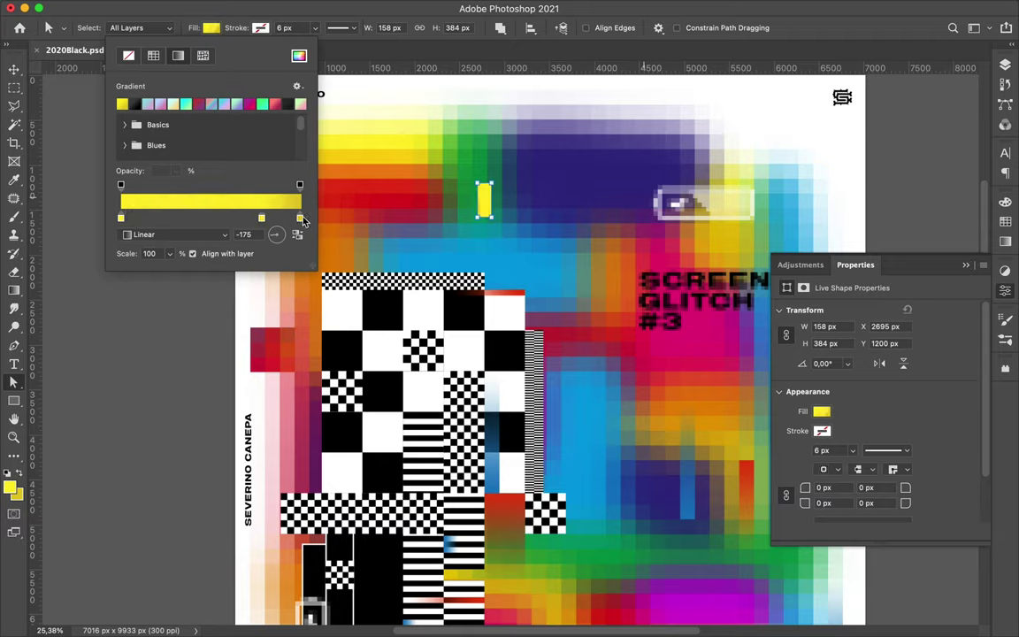
{"action": "left_click", "coordinate": [529, 231]}
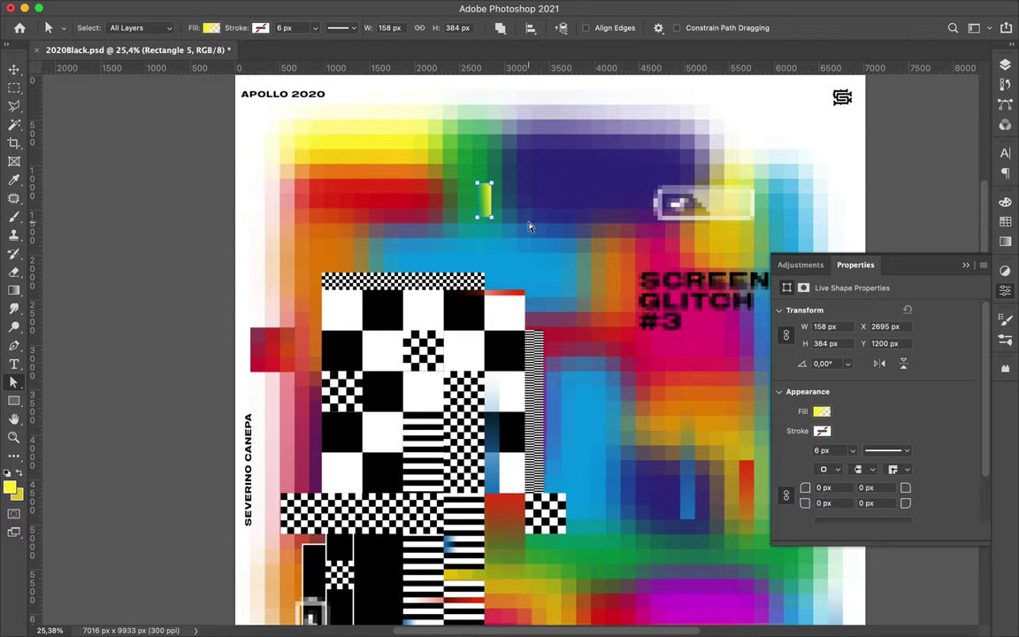
Step: Move the yellow bar onto the glitch box and stretch it wider
{"action": "key", "text": "v"}
{"action": "left_click_drag", "start_coordinate": [528, 227], "coordinate": [732, 209]}
{"action": "scroll", "coordinate": [696, 188], "scroll_direction": "up", "scroll_amount": 3}
{"action": "key", "text": "ctrl+t"}
{"action": "left_click_drag", "start_coordinate": [478, 247], "coordinate": [375, 266]}
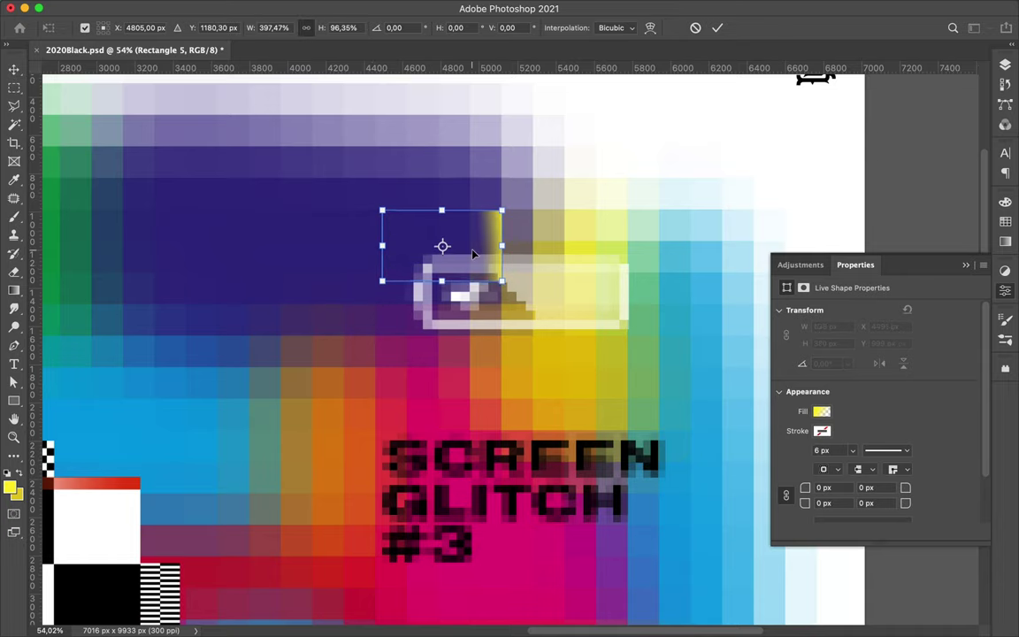
{"action": "key", "text": "Return"}
Step: Place a copy of the yellow gradient rectangle and check its gradient fill options
{"action": "scroll", "coordinate": [550, 155], "scroll_direction": "down", "scroll_amount": 1}
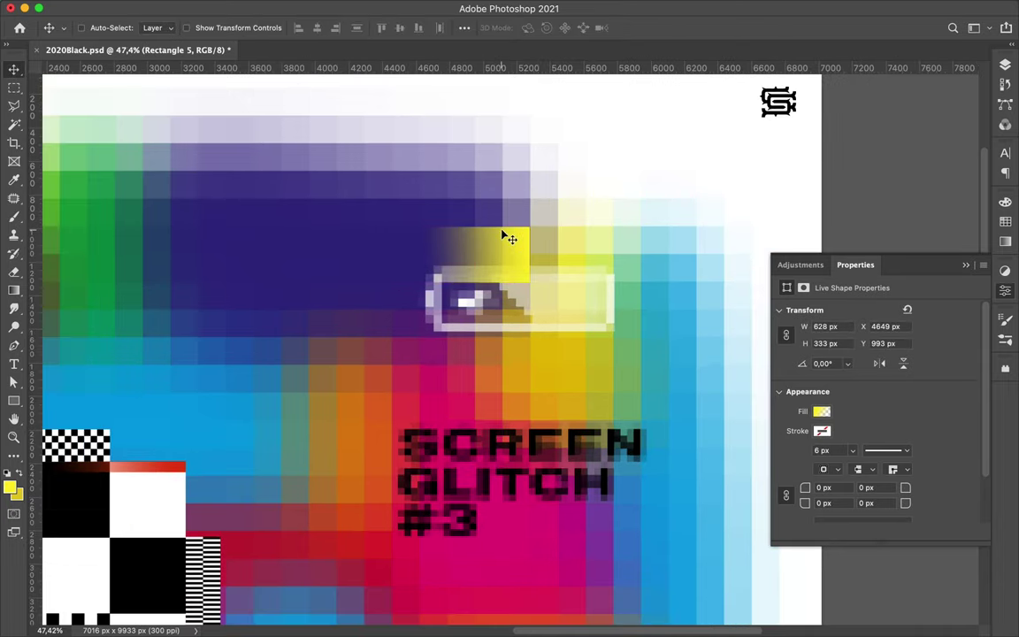
{"action": "scroll", "coordinate": [450, 205], "scroll_direction": "down", "scroll_amount": 3}
{"action": "scroll", "coordinate": [502, 236], "scroll_direction": "down", "scroll_amount": 1}
{"action": "scroll", "coordinate": [427, 342], "scroll_direction": "up", "scroll_amount": 5}
{"action": "mouse_move", "coordinate": [454, 314]}
{"action": "left_mouse_down"}
{"action": "mouse_move", "coordinate": [417, 343]}
{"action": "mouse_move", "coordinate": [442, 340]}
{"action": "left_mouse_up"}
{"action": "key", "text": "a"}
{"action": "left_click", "coordinate": [211, 28]}
{"action": "left_click", "coordinate": [153, 55]}
{"action": "key", "text": "Return"}
Step: Squash the rectangle copy into a thin horizontal yellow bar
{"action": "key", "text": "v"}
{"action": "key", "text": "ctrl+t"}
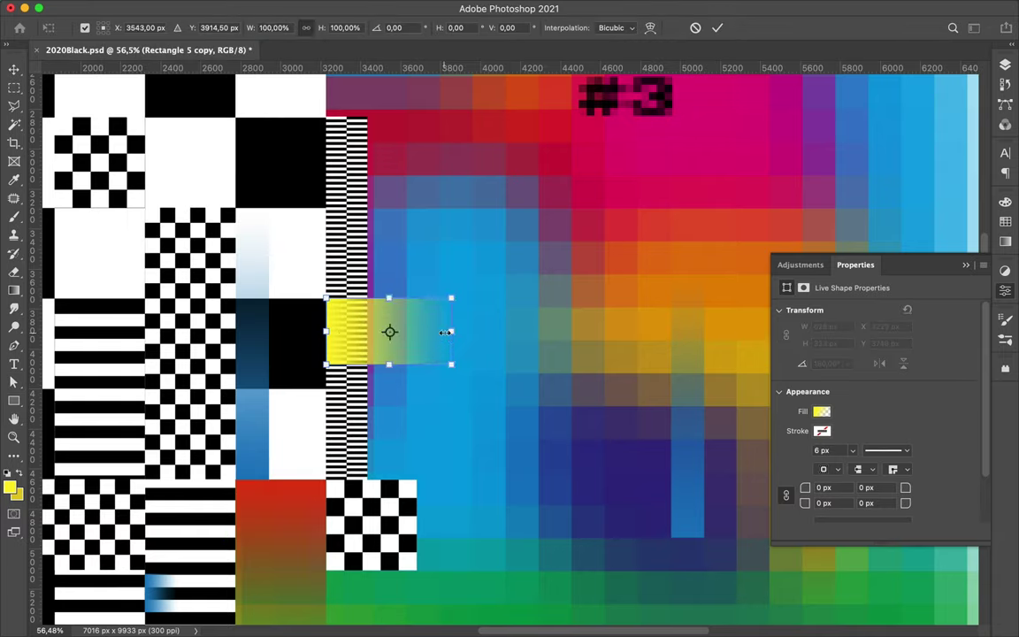
{"action": "mouse_move", "coordinate": [346, 365]}
{"action": "left_mouse_down"}
{"action": "mouse_move", "coordinate": [337, 256]}
{"action": "mouse_move", "coordinate": [343, 398]}
{"action": "left_mouse_up"}
{"action": "scroll", "coordinate": [336, 301], "scroll_direction": "up", "scroll_amount": 3}
{"action": "scroll", "coordinate": [336, 275], "scroll_direction": "up", "scroll_amount": 4}
{"action": "key", "text": "Return"}
Step: Rotate the duplicate yellow bar 180 degrees so it fades the other way
{"action": "scroll", "coordinate": [341, 266], "scroll_direction": "down", "scroll_amount": 5}
{"action": "scroll", "coordinate": [330, 424], "scroll_direction": "up", "scroll_amount": 5}
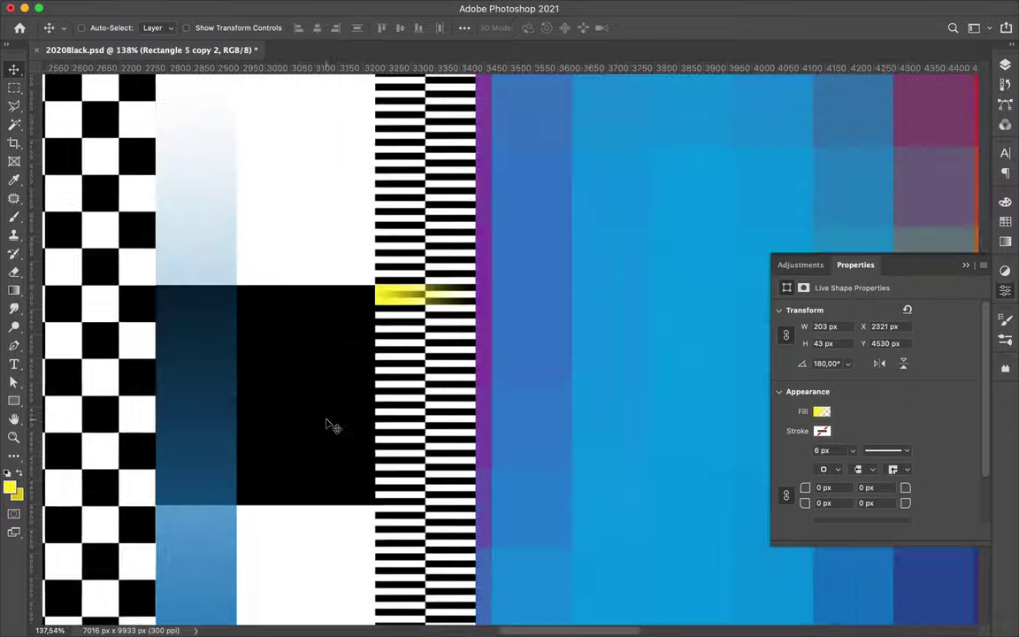
{"action": "scroll", "coordinate": [372, 301], "scroll_direction": "up", "scroll_amount": 2}
{"action": "key", "text": "ctrl+t"}
{"action": "left_click_drag", "start_coordinate": [375, 292], "coordinate": [409, 299]}
{"action": "key", "text": "Return"}
Step: Copy the red square into the upper checkerboard and the black outlined box to its top right
{"action": "scroll", "coordinate": [428, 287], "scroll_direction": "down", "scroll_amount": 2}
{"action": "scroll", "coordinate": [496, 336], "scroll_direction": "down", "scroll_amount": 5}
{"action": "left_click_drag", "start_coordinate": [561, 385], "coordinate": [421, 202]}
{"action": "scroll", "coordinate": [567, 332], "scroll_direction": "down", "scroll_amount": 3}
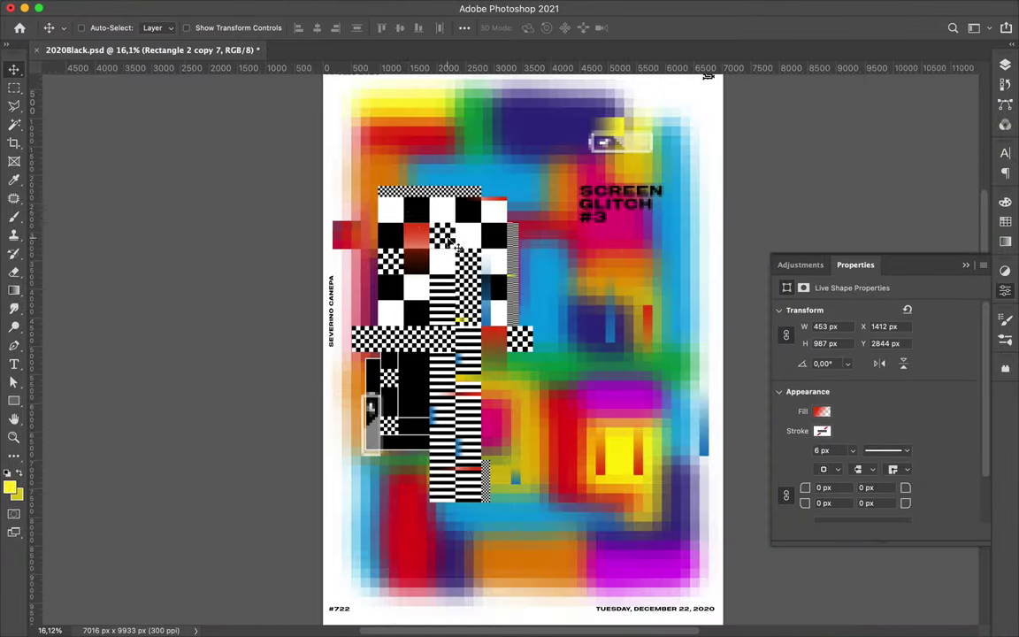
{"action": "scroll", "coordinate": [567, 332], "scroll_direction": "up", "scroll_amount": 1}
{"action": "scroll", "coordinate": [567, 333], "scroll_direction": "up", "scroll_amount": 1}
{"action": "left_click_drag", "start_coordinate": [446, 301], "coordinate": [505, 305]}
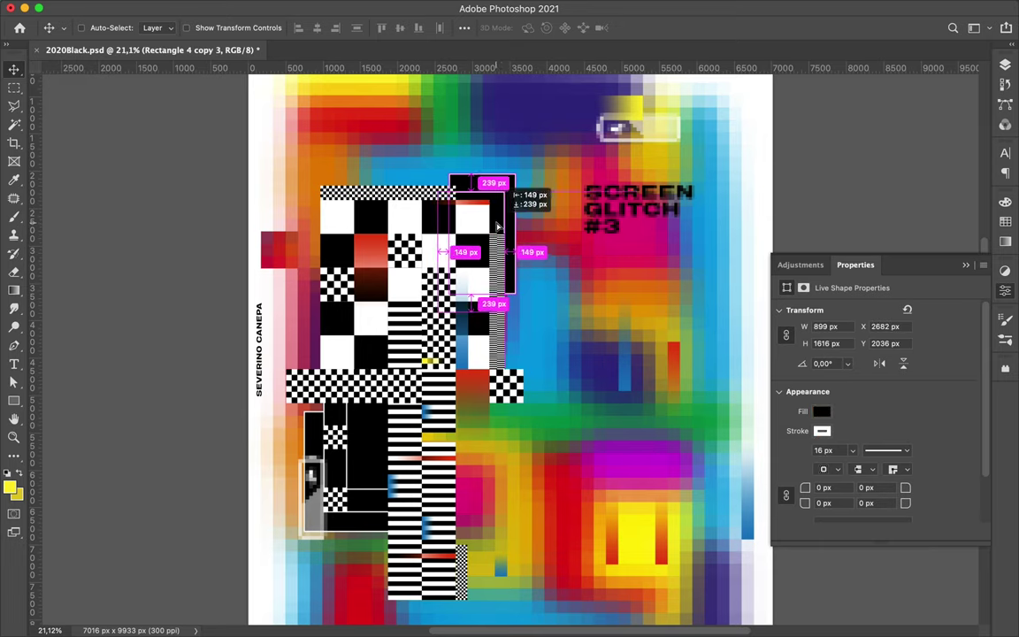
Step: Duplicate the SCREEN GLITCH #3 title lower down and select the copy's layer
{"action": "scroll", "coordinate": [506, 305], "scroll_direction": "up", "scroll_amount": 1}
{"action": "left_click", "coordinate": [632, 228], "text": "ctrl"}
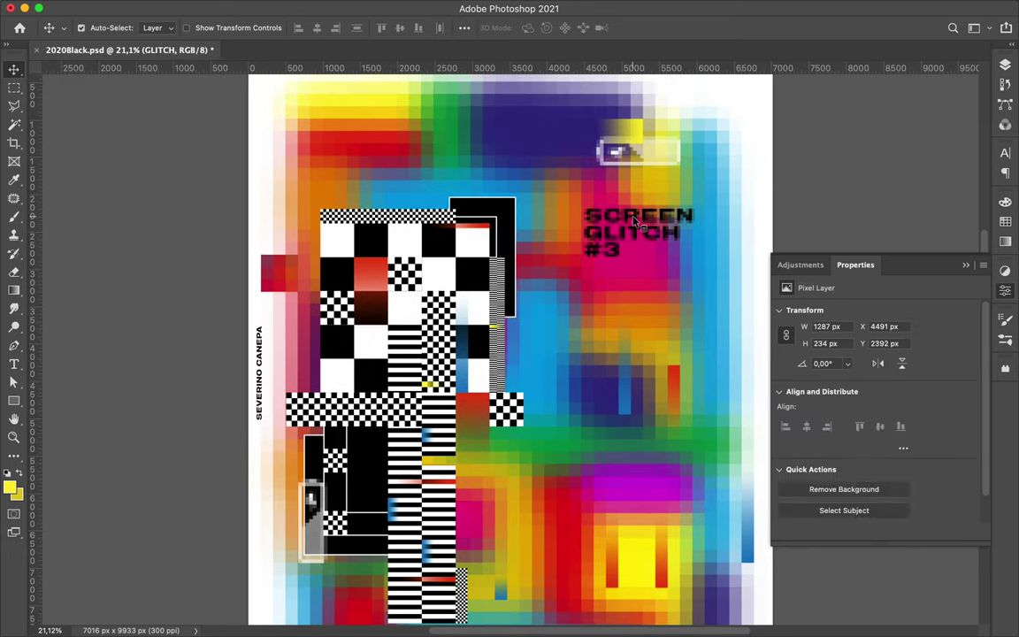
{"action": "left_click_drag", "start_coordinate": [635, 223], "coordinate": [626, 313]}
{"action": "left_click", "coordinate": [1004, 152]}
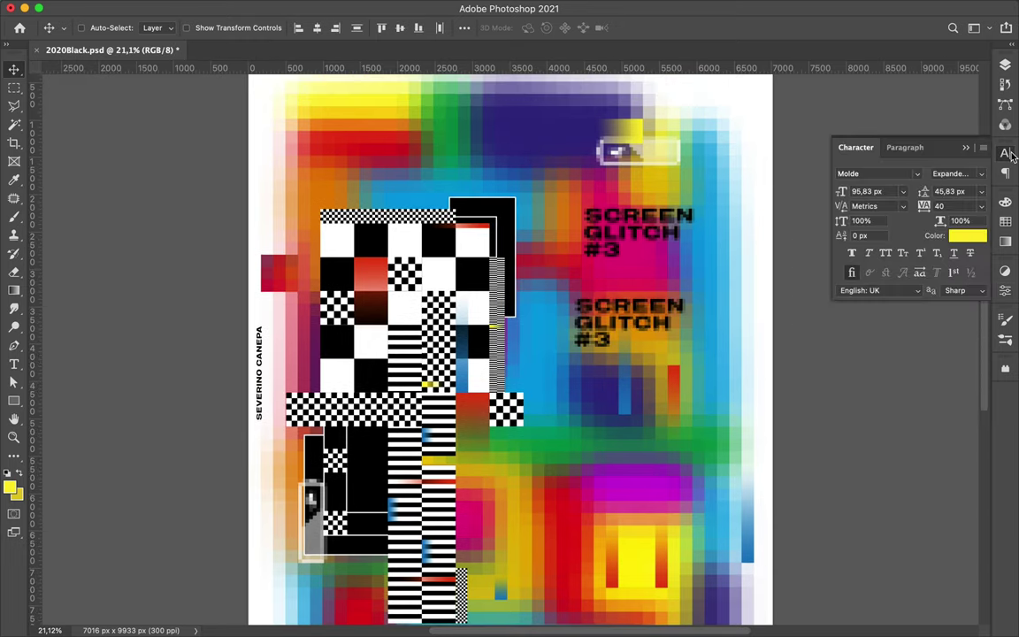
{"action": "left_click", "coordinate": [1004, 64]}
{"action": "left_click", "coordinate": [903, 289]}
Step: Try a Levels adjustment, delete it, then clip an extreme Exposure adjustment to the title copy
{"action": "left_click", "coordinate": [919, 616]}
{"action": "left_click", "coordinate": [929, 379]}
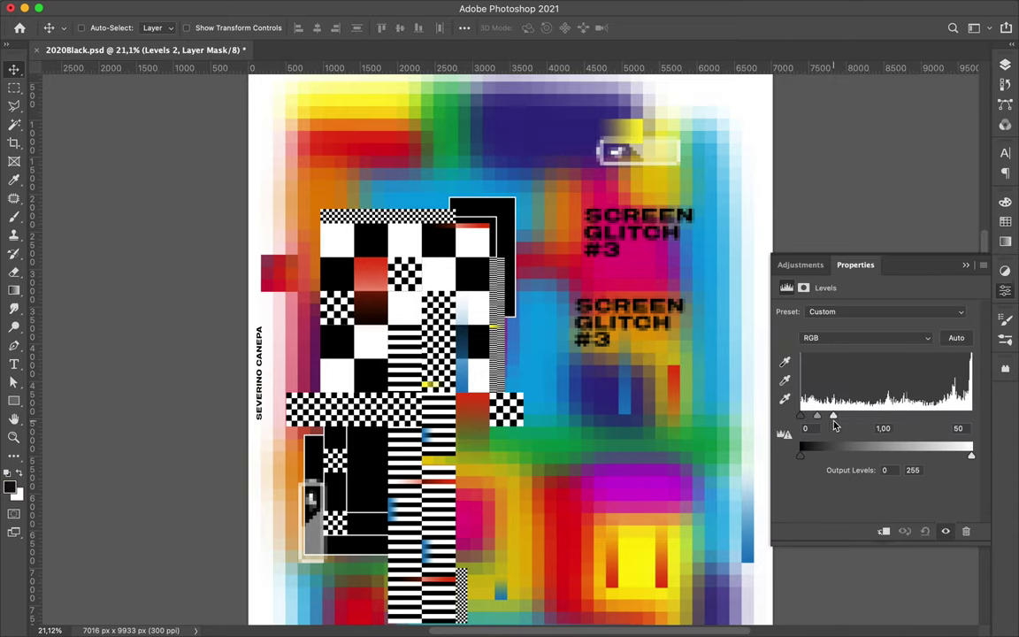
{"action": "left_click", "coordinate": [1005, 64]}
{"action": "key", "text": "Delete"}
{"action": "left_click", "coordinate": [890, 606]}
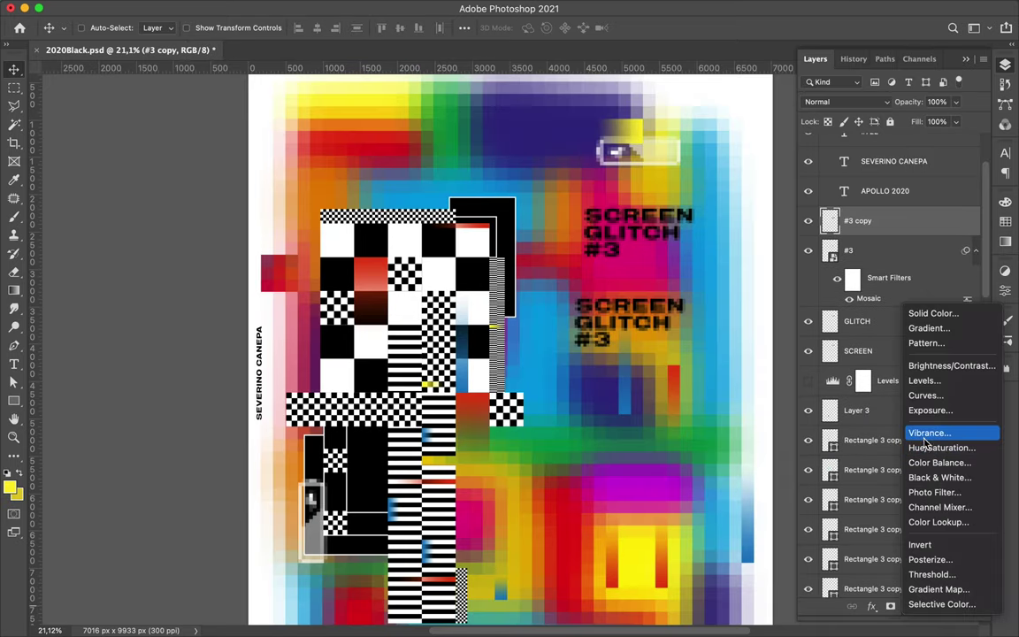
{"action": "left_click", "coordinate": [944, 410]}
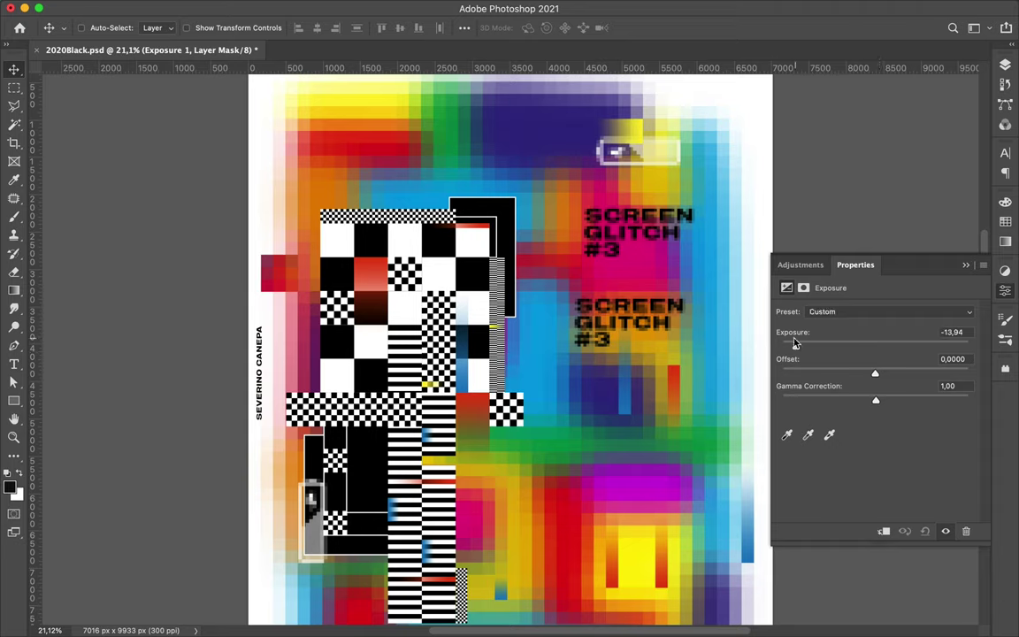
{"action": "left_click_drag", "start_coordinate": [874, 345], "coordinate": [982, 358]}
{"action": "left_click", "coordinate": [1004, 64]}
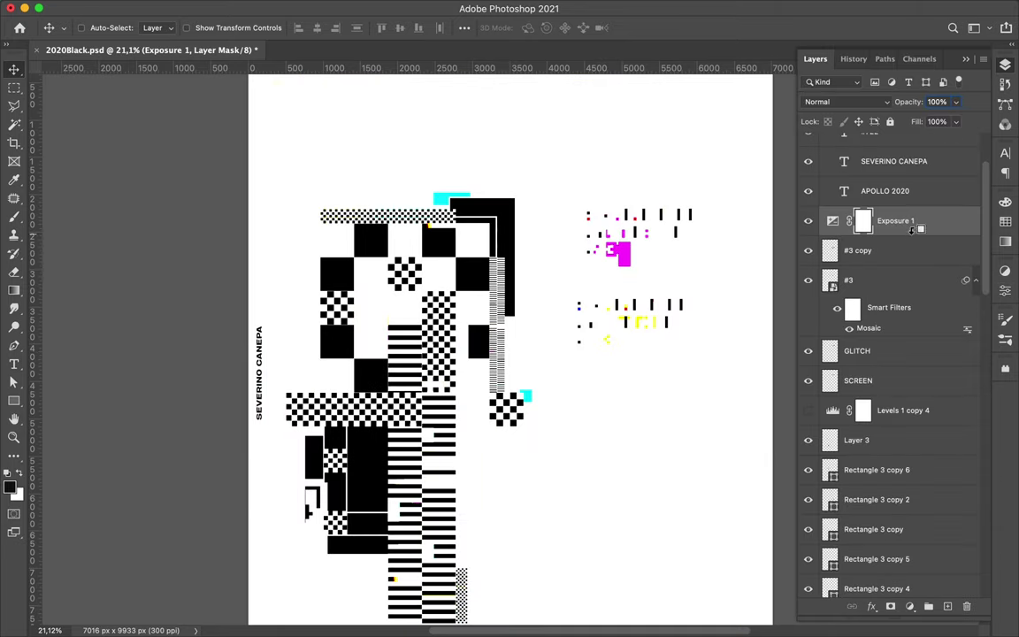
{"action": "left_click", "coordinate": [840, 233], "text": "alt"}
Step: Add a Vibrance adjustment with vibrance +100 and saturation −100
{"action": "left_click", "coordinate": [909, 605]}
{"action": "left_click", "coordinate": [920, 435]}
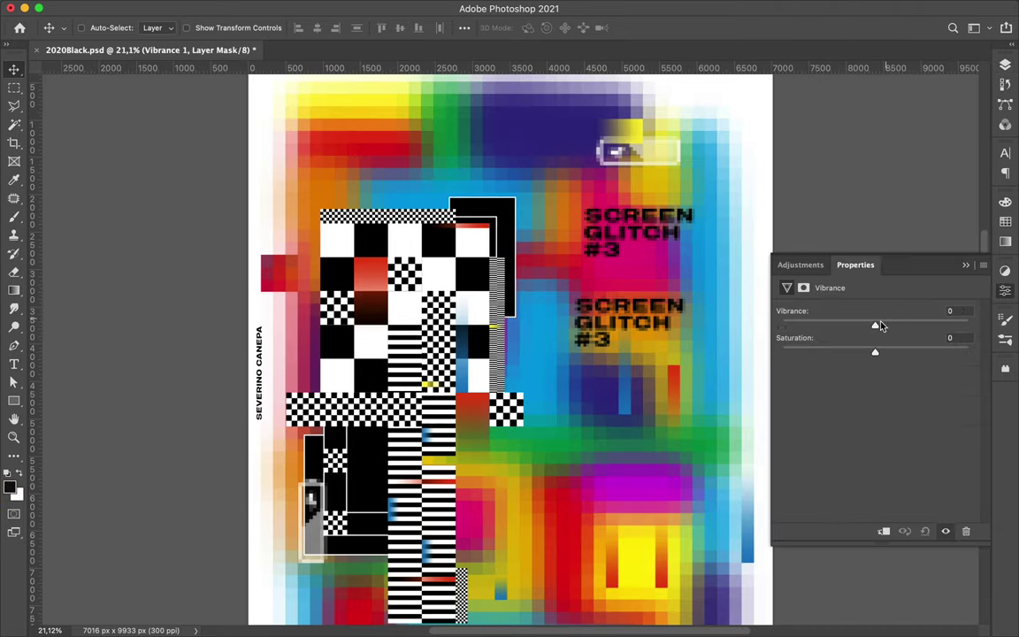
{"action": "left_click_drag", "start_coordinate": [874, 325], "coordinate": [970, 325]}
{"action": "mouse_move", "coordinate": [873, 352]}
{"action": "left_mouse_down"}
{"action": "mouse_move", "coordinate": [778, 355]}
{"action": "mouse_move", "coordinate": [969, 352]}
{"action": "left_mouse_up"}
{"action": "left_click", "coordinate": [1005, 63]}
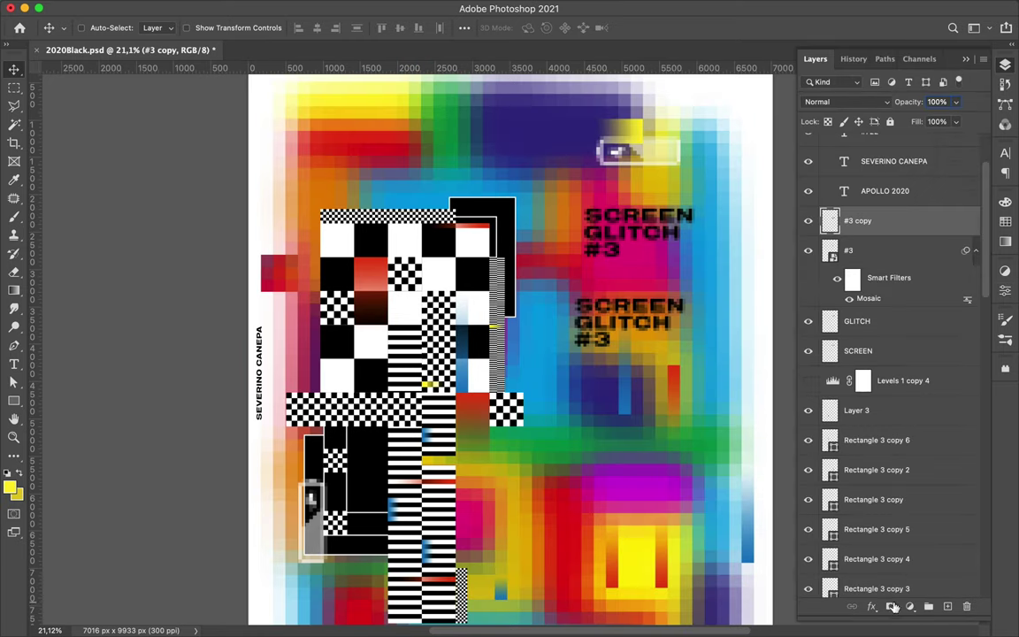
Step: Recolour the title copy white with a Solid Color fill layer and move it down-left
{"action": "left_click", "coordinate": [909, 605]}
{"action": "left_click", "coordinate": [932, 313]}
{"action": "left_click", "coordinate": [660, 175]}
{"action": "left_click", "coordinate": [844, 236], "text": "alt"}
{"action": "scroll", "coordinate": [610, 314], "scroll_direction": "down", "scroll_amount": 2}
{"action": "mouse_move", "coordinate": [642, 275]}
{"action": "left_mouse_down"}
{"action": "mouse_move", "coordinate": [541, 416]}
{"action": "mouse_move", "coordinate": [548, 477]}
{"action": "mouse_move", "coordinate": [541, 414]}
{"action": "left_mouse_up"}
Step: Rotate the white title 90° to vertical and marquee a strip of the poster
{"action": "key", "text": "ctrl+t"}
{"action": "key", "text": "Return"}
{"action": "key", "text": "m"}
{"action": "scroll", "coordinate": [619, 300], "scroll_direction": "up", "scroll_amount": 1}
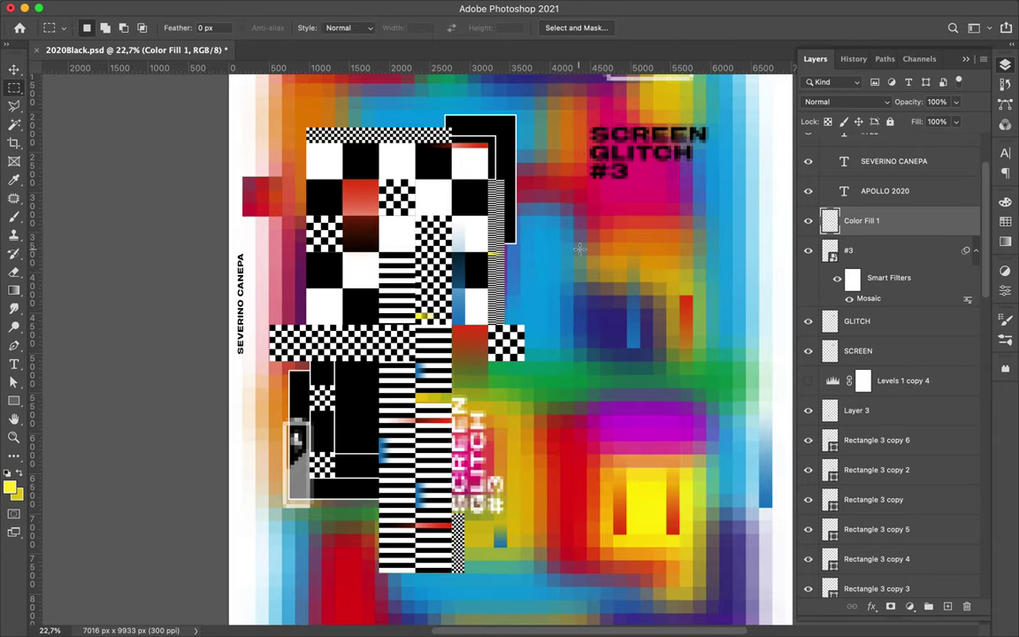
{"action": "scroll", "coordinate": [619, 300], "scroll_direction": "up", "scroll_amount": 2}
{"action": "scroll", "coordinate": [559, 400], "scroll_direction": "down", "scroll_amount": 2}
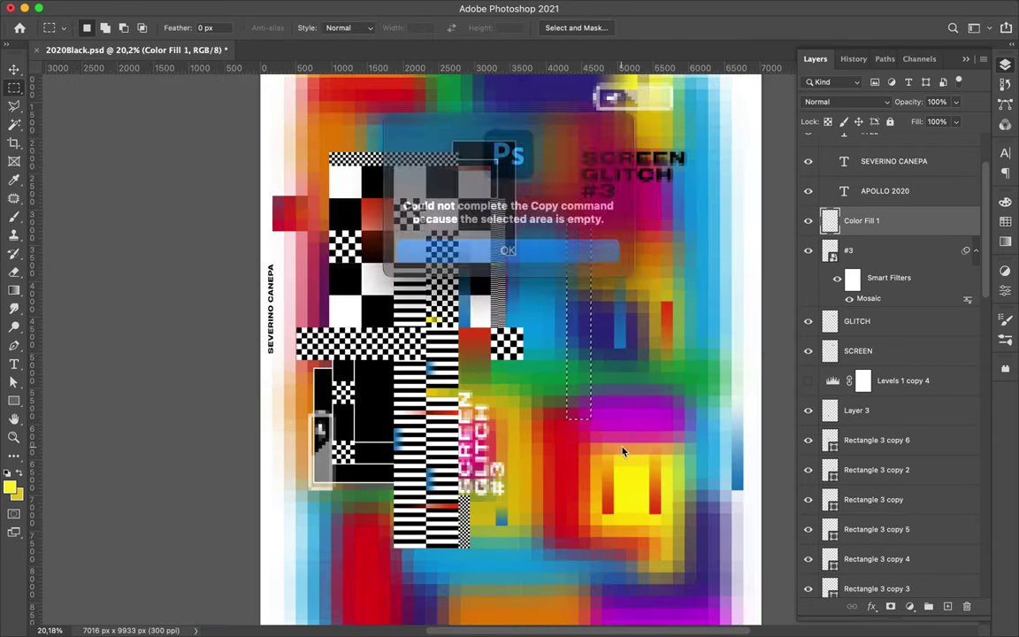
Step: Copy the selected strip to a new layer and move it to the poster's left edge
{"action": "key", "text": "ctrl+j"}
{"action": "key", "text": "v"}
{"action": "mouse_move", "coordinate": [513, 290]}
{"action": "left_mouse_down"}
{"action": "mouse_move", "coordinate": [269, 499]}
{"action": "mouse_move", "coordinate": [704, 208]}
{"action": "left_mouse_up"}
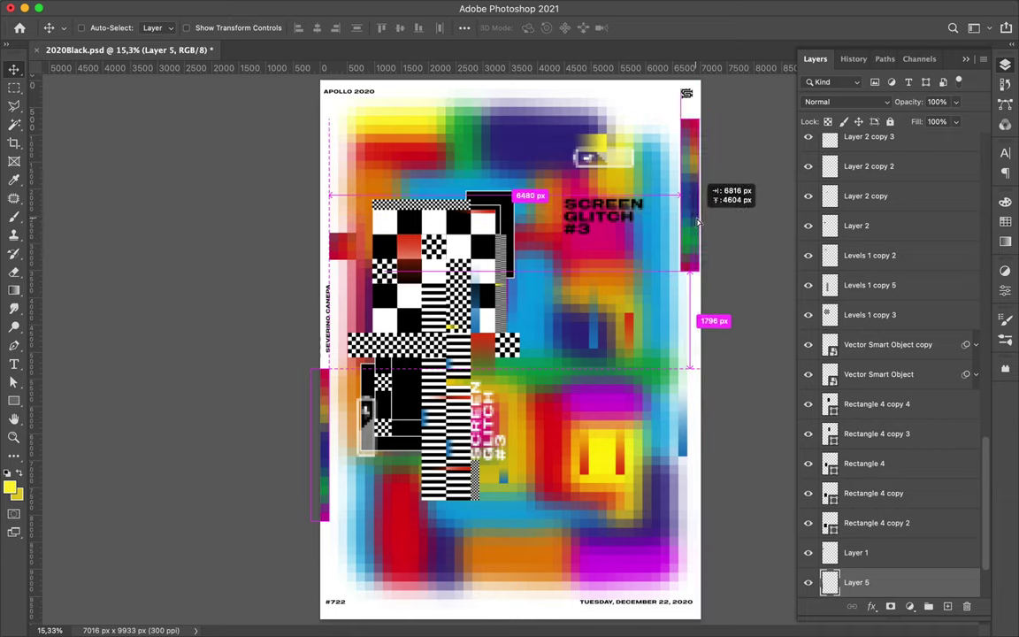
{"action": "scroll", "coordinate": [499, 327], "scroll_direction": "up", "scroll_amount": 2}
Step: Draw small white-filled squares on the red area and at lower left
{"action": "key", "text": "u"}
{"action": "left_click", "coordinate": [158, 29]}
{"action": "left_click", "coordinate": [99, 54]}
{"action": "scroll", "coordinate": [500, 231], "scroll_direction": "up", "scroll_amount": 1}
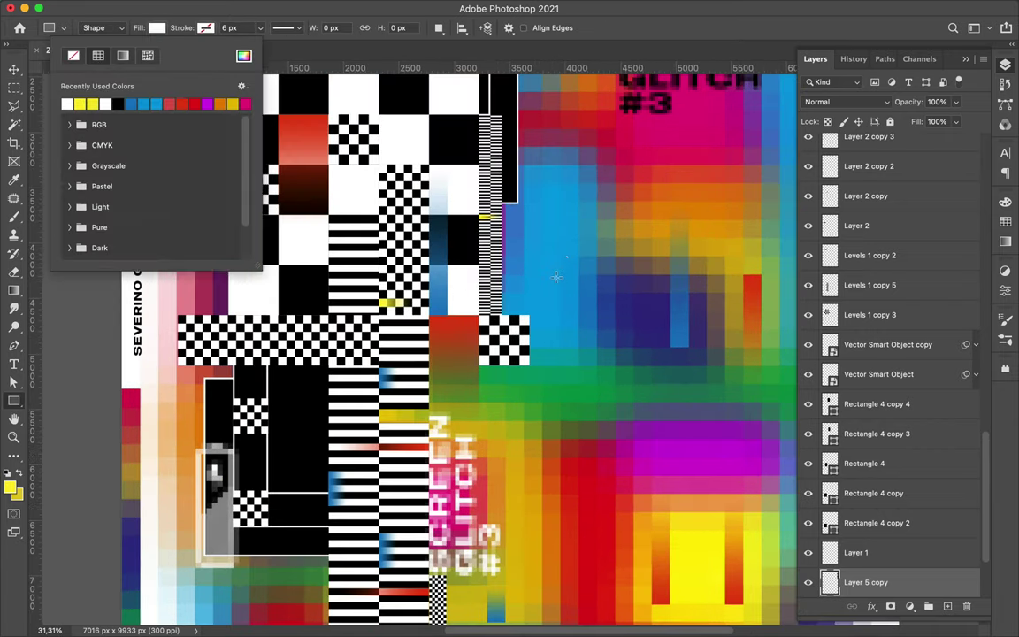
{"action": "left_click_drag", "start_coordinate": [499, 231], "coordinate": [539, 266]}
{"action": "scroll", "coordinate": [529, 380], "scroll_direction": "up", "scroll_amount": 2}
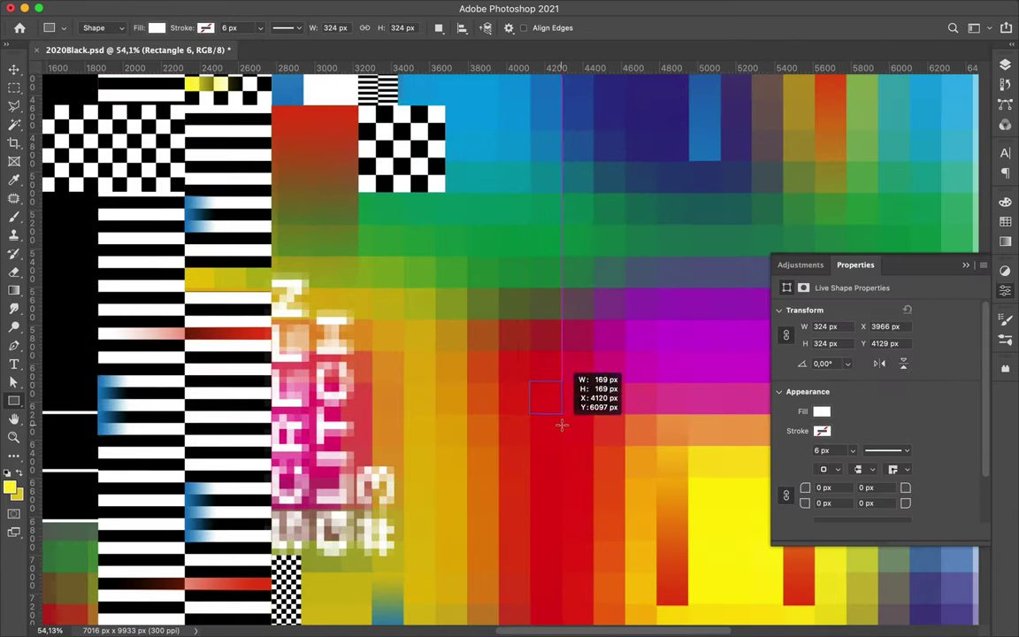
{"action": "scroll", "coordinate": [468, 418], "scroll_direction": "down", "scroll_amount": 3}
{"action": "scroll", "coordinate": [314, 493], "scroll_direction": "up", "scroll_amount": 2}
{"action": "left_click_drag", "start_coordinate": [332, 477], "coordinate": [314, 492]}
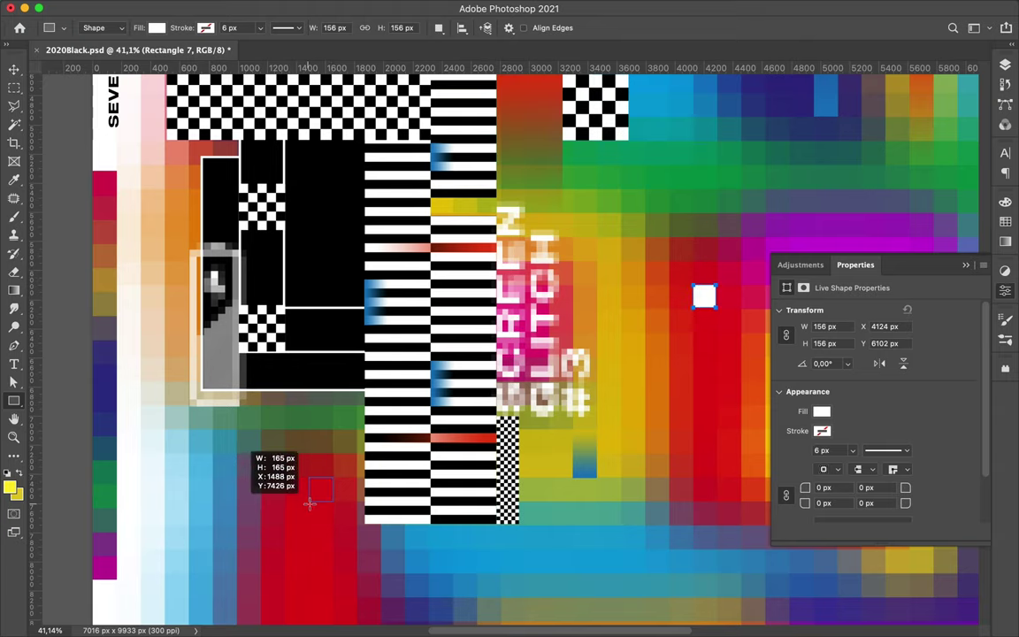
Step: Save the poster
{"action": "key", "text": "ctrl+s"}
{"action": "left_click", "coordinate": [708, 4]}
{"action": "left_click", "coordinate": [752, 42]}
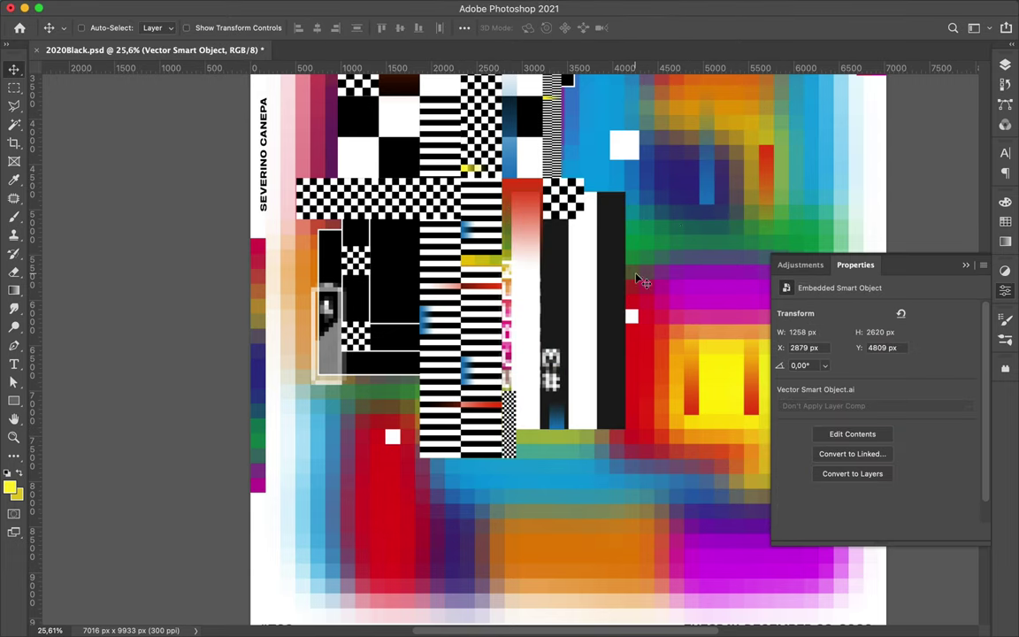
Step: Paste the striped Illustrator artwork and move the thin strip layer to the top of the stack
{"action": "key", "text": "ctrl+0"}
{"action": "key", "text": "ctrl+v"}
{"action": "key", "text": "Return"}
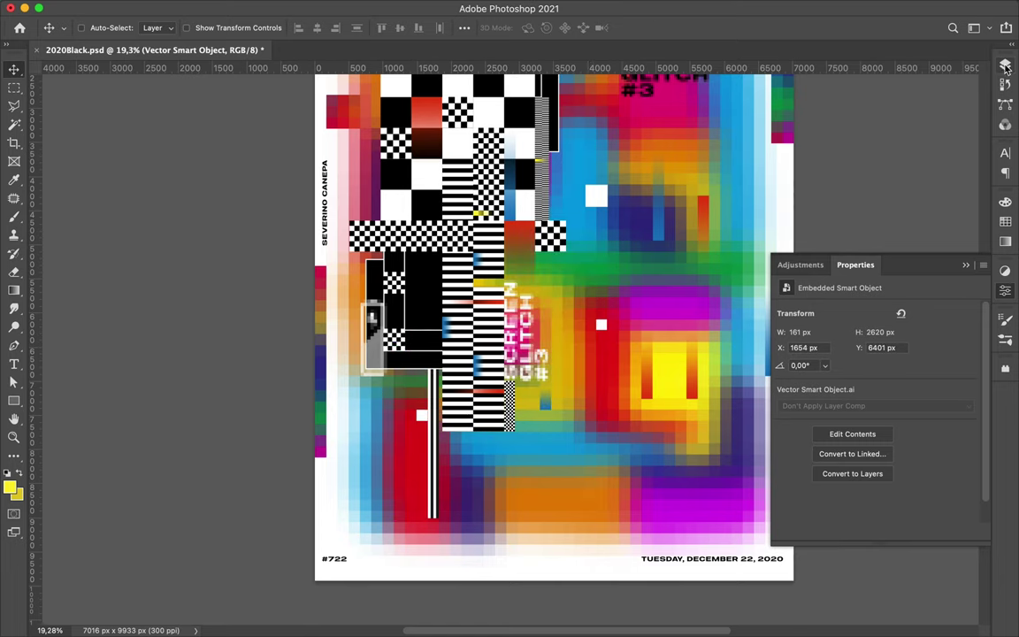
{"action": "left_click", "coordinate": [1004, 67]}
{"action": "scroll", "coordinate": [894, 298], "scroll_direction": "up", "scroll_amount": 5}
{"action": "scroll", "coordinate": [894, 298], "scroll_direction": "down", "scroll_amount": 5}
{"action": "left_click", "coordinate": [905, 344]}
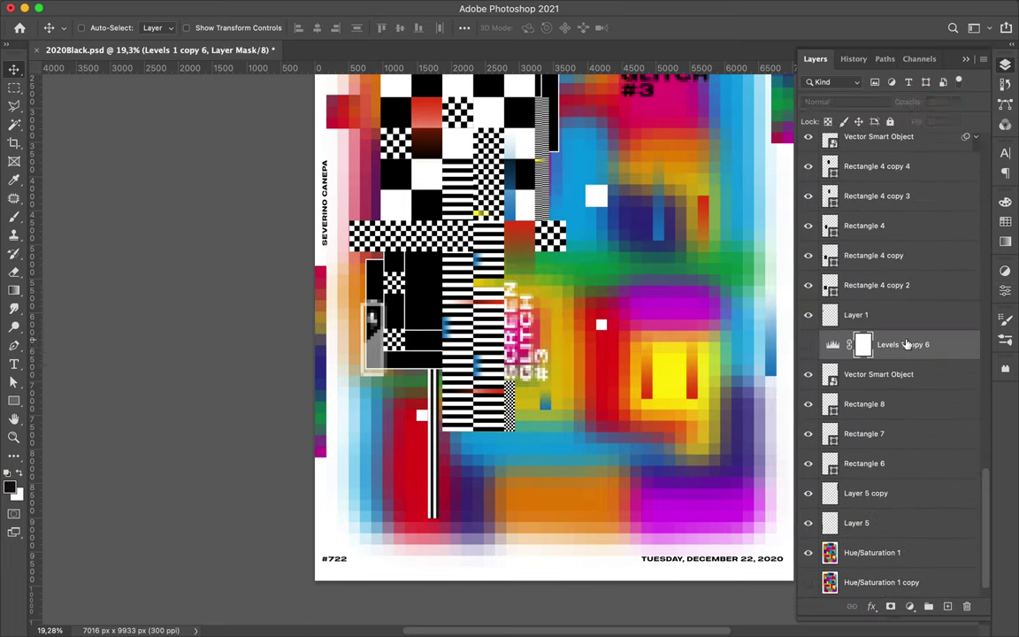
{"action": "left_click_drag", "start_coordinate": [905, 344], "coordinate": [905, 154]}
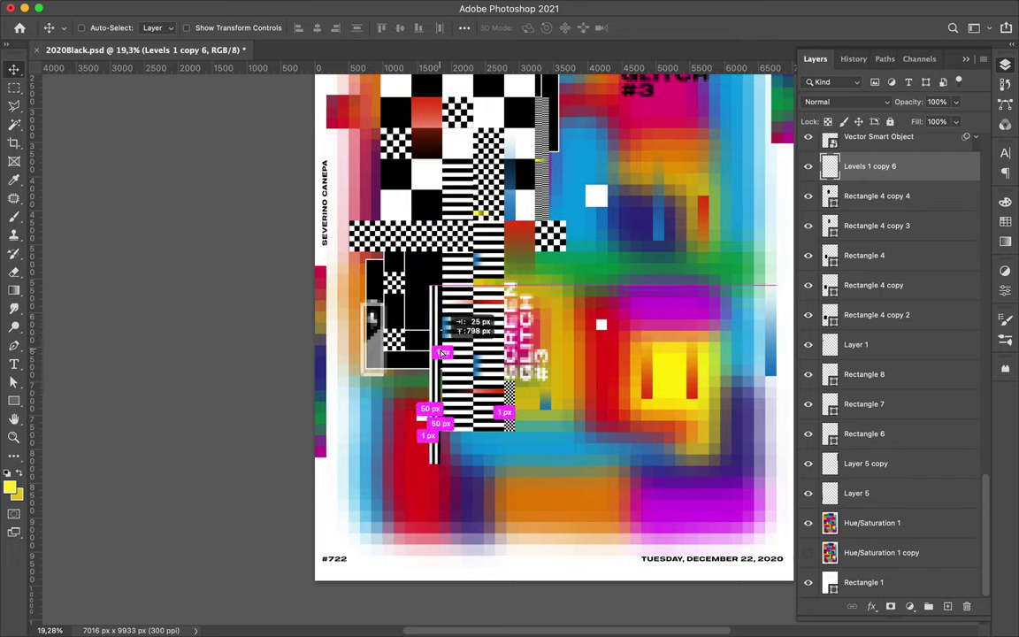
{"action": "scroll", "coordinate": [478, 380], "scroll_direction": "down", "scroll_amount": 3}
Step: Duplicate the strip twice, placing one copy near the poster top, one layer lower
{"action": "key", "text": "ctrl+j"}
{"action": "key", "text": "ctrl+t"}
{"action": "key", "text": "Return"}
{"action": "scroll", "coordinate": [453, 375], "scroll_direction": "up", "scroll_amount": 3}
{"action": "key", "text": "ctrl+j"}
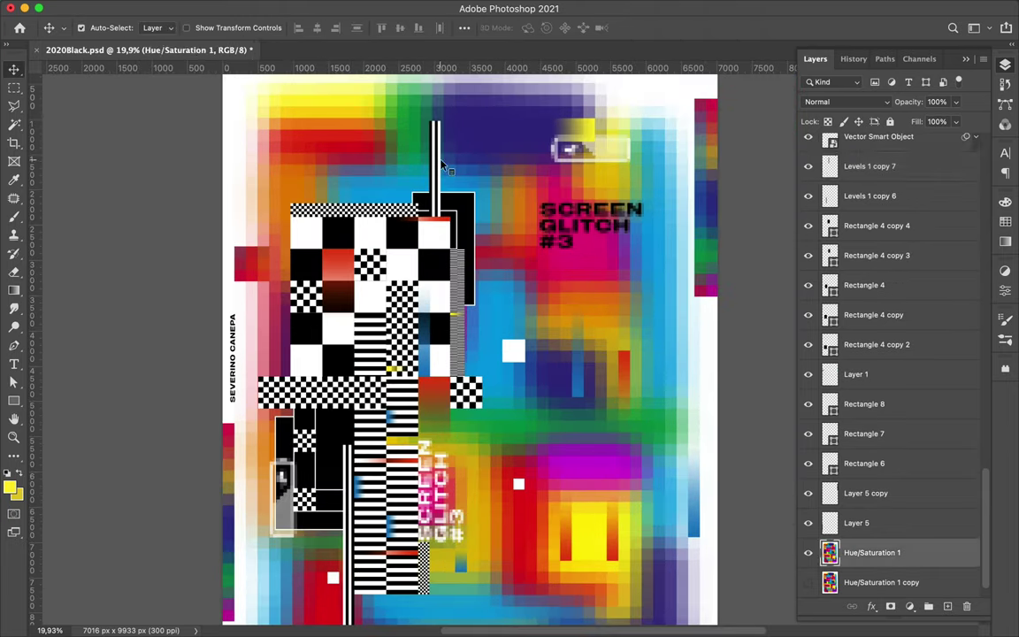
{"action": "key", "text": "ctrl+t"}
{"action": "mouse_move", "coordinate": [389, 225]}
{"action": "left_mouse_down"}
{"action": "mouse_move", "coordinate": [404, 139]}
{"action": "mouse_move", "coordinate": [363, 362]}
{"action": "left_mouse_up"}
{"action": "key", "text": "Return"}
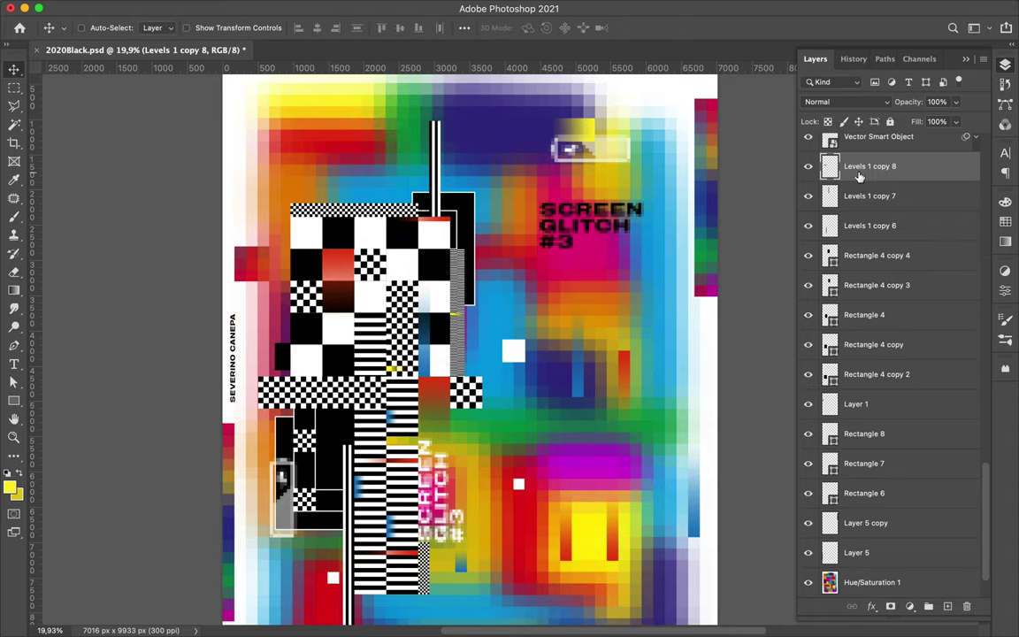
{"action": "key", "text": "ctrl+bracketleft"}
{"action": "key", "text": "ctrl+bracketleft"}
{"action": "key", "text": "ctrl+bracketleft"}
Step: Stretch the strip downward along the poster's right edge
{"action": "scroll", "coordinate": [440, 367], "scroll_direction": "down", "scroll_amount": 2}
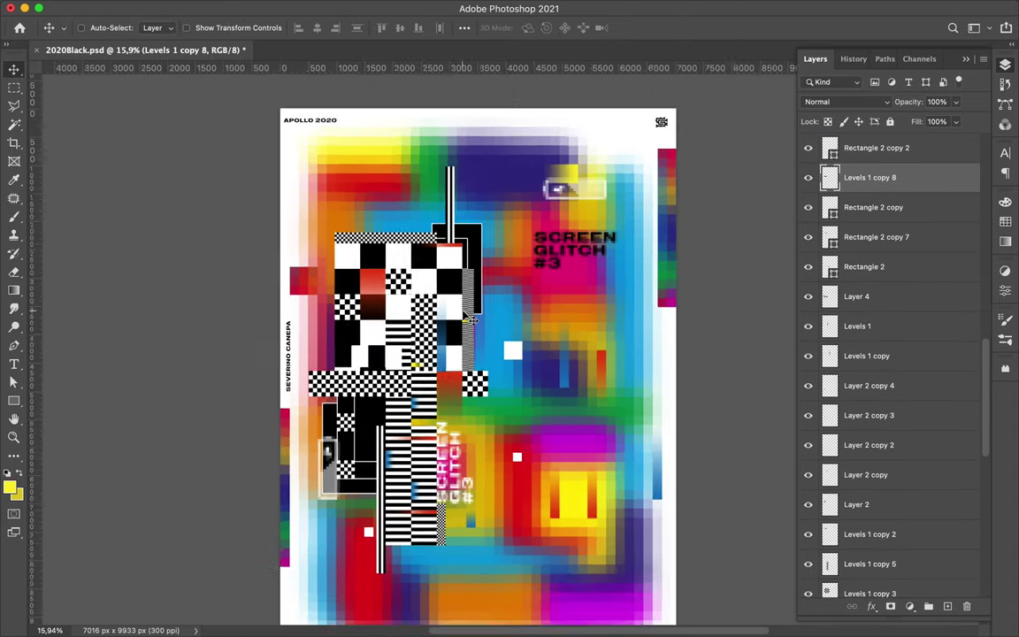
{"action": "key", "text": "ctrl+t"}
{"action": "left_click_drag", "start_coordinate": [701, 292], "coordinate": [700, 548]}
{"action": "key", "text": "Return"}
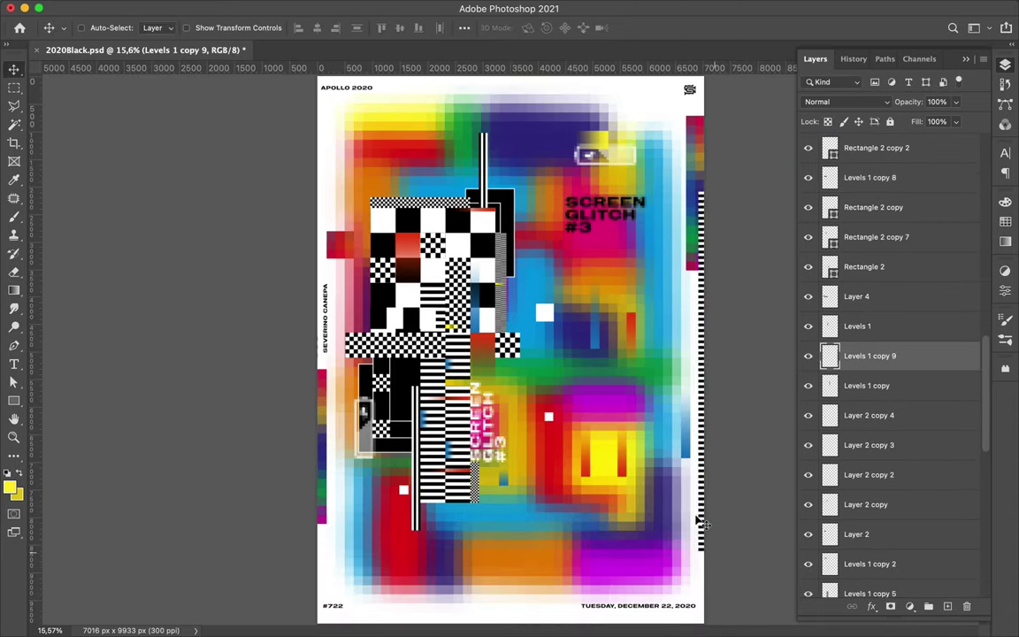
Step: Copy the edge strip to the poster's left edge and delete the excess part below
{"action": "left_click_drag", "start_coordinate": [703, 316], "coordinate": [425, 325]}
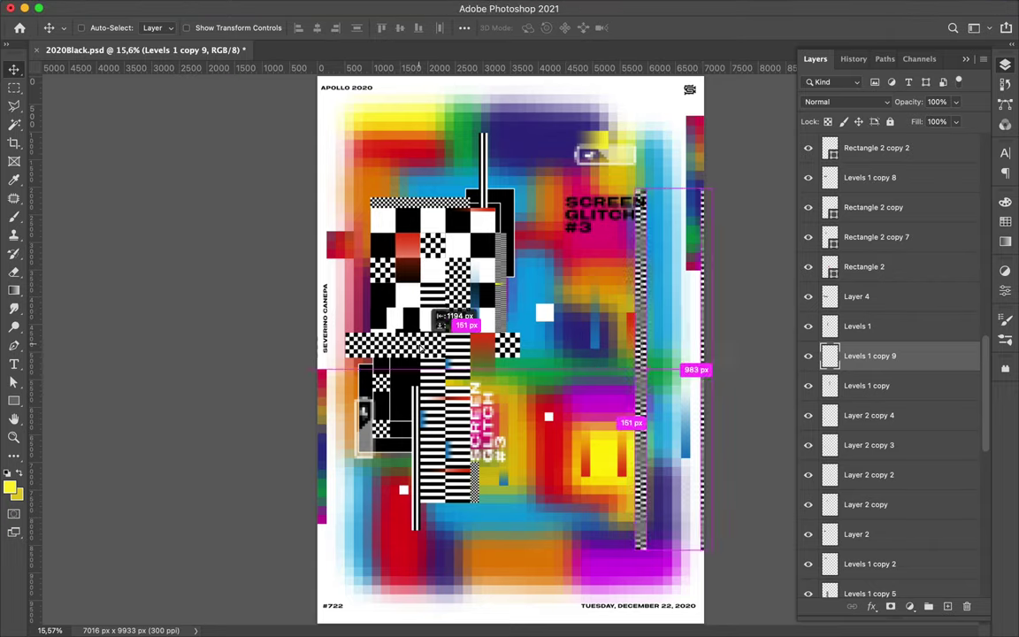
{"action": "key", "text": "m"}
{"action": "left_click_drag", "start_coordinate": [385, 150], "coordinate": [488, 326]}
{"action": "key", "text": "ctrl+shift+i"}
{"action": "key", "text": "Delete"}
{"action": "key", "text": "ctrl+d"}
{"action": "key", "text": "v"}
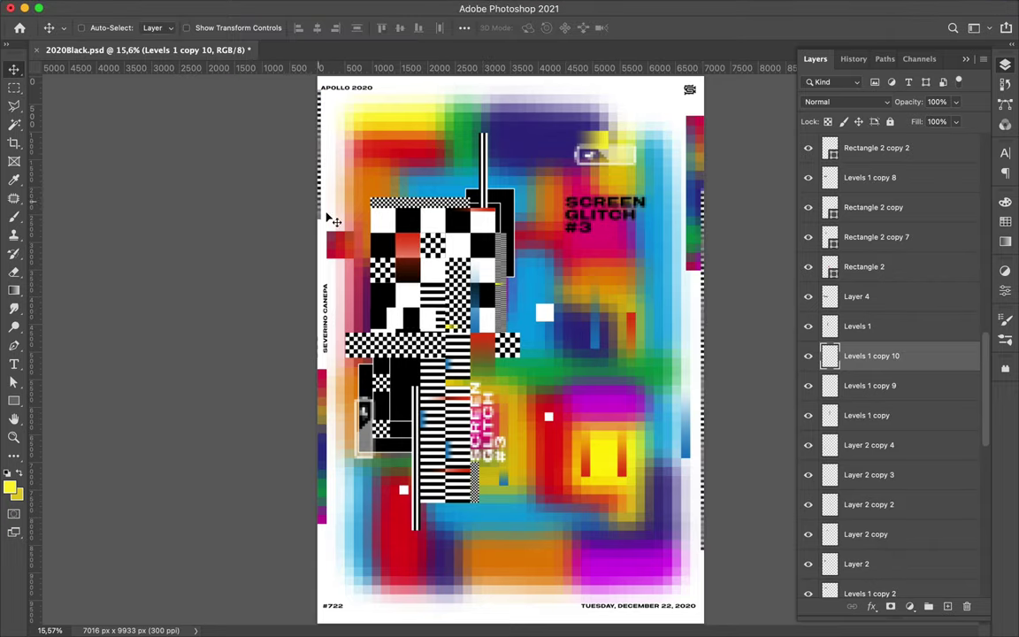